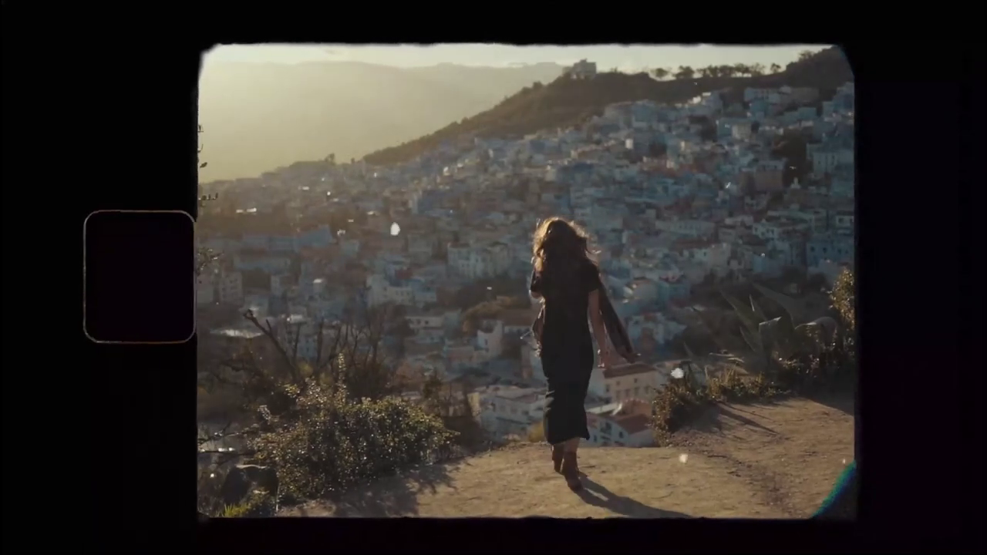
Step: Paste the three footage clips further along Video 1 and scrub through the plain copy
{"action": "mouse_move", "coordinate": [402, 246]}
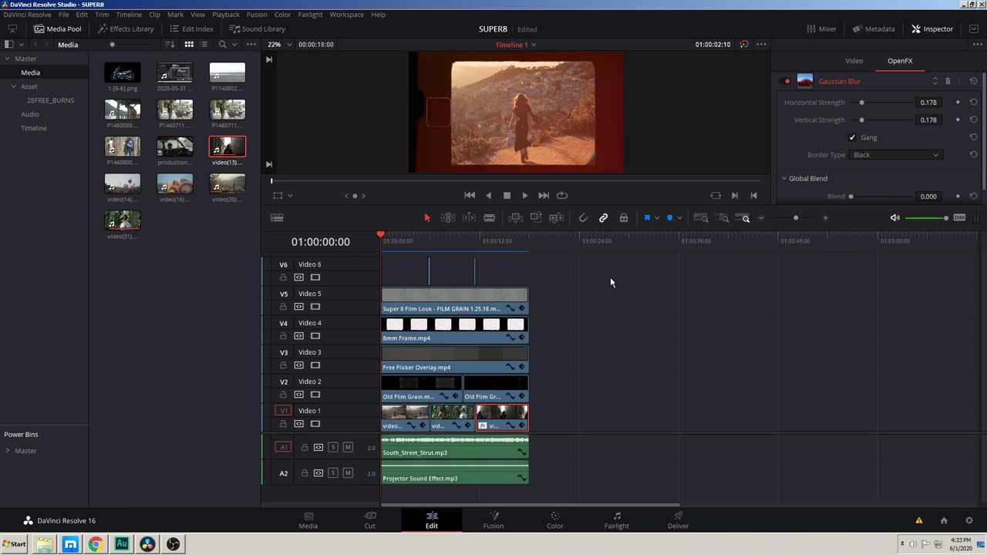
{"action": "left_click", "coordinate": [593, 245]}
{"action": "key", "text": "ctrl+v"}
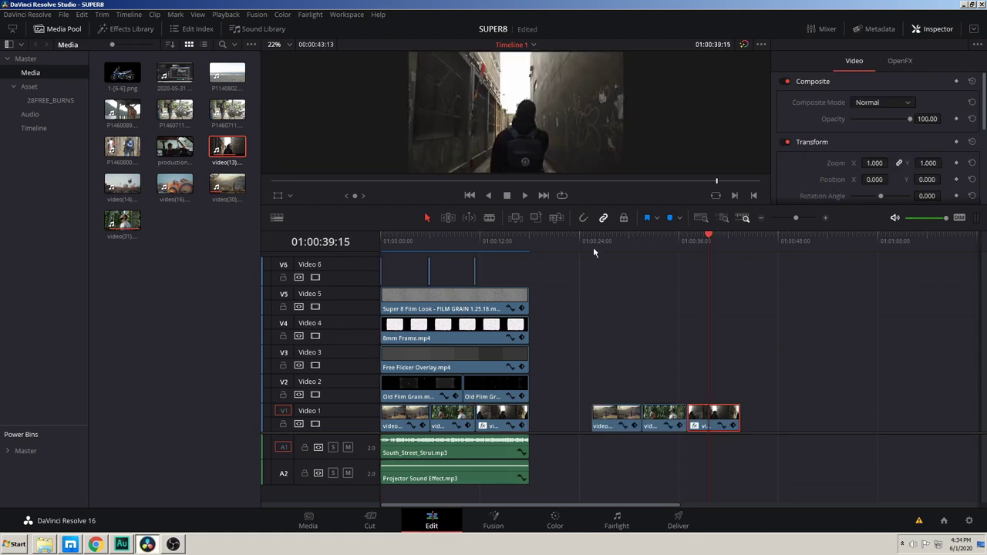
{"action": "left_click_drag", "start_coordinate": [593, 247], "coordinate": [719, 263]}
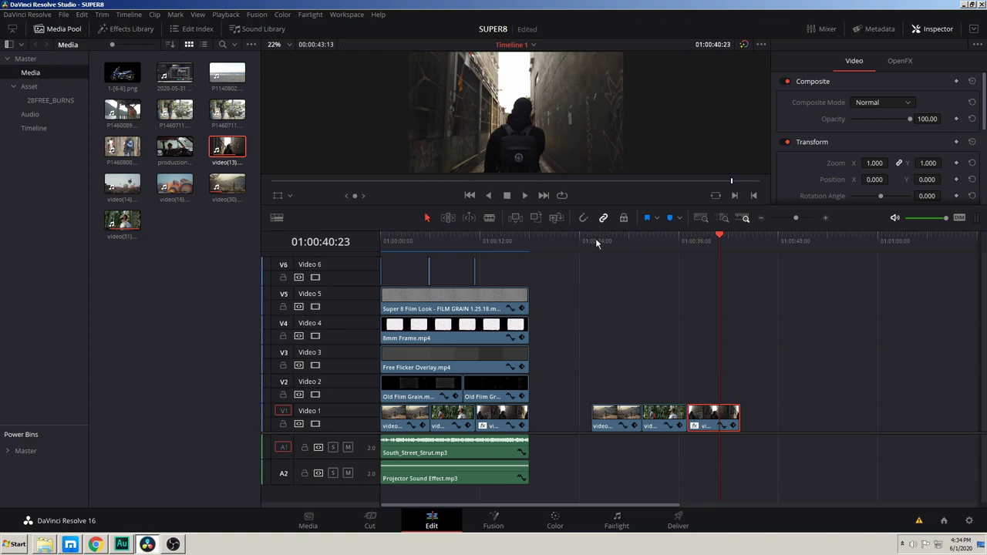
{"action": "mouse_move", "coordinate": [603, 243]}
{"action": "left_mouse_down"}
{"action": "mouse_move", "coordinate": [644, 262]}
{"action": "mouse_move", "coordinate": [616, 248]}
{"action": "left_mouse_up"}
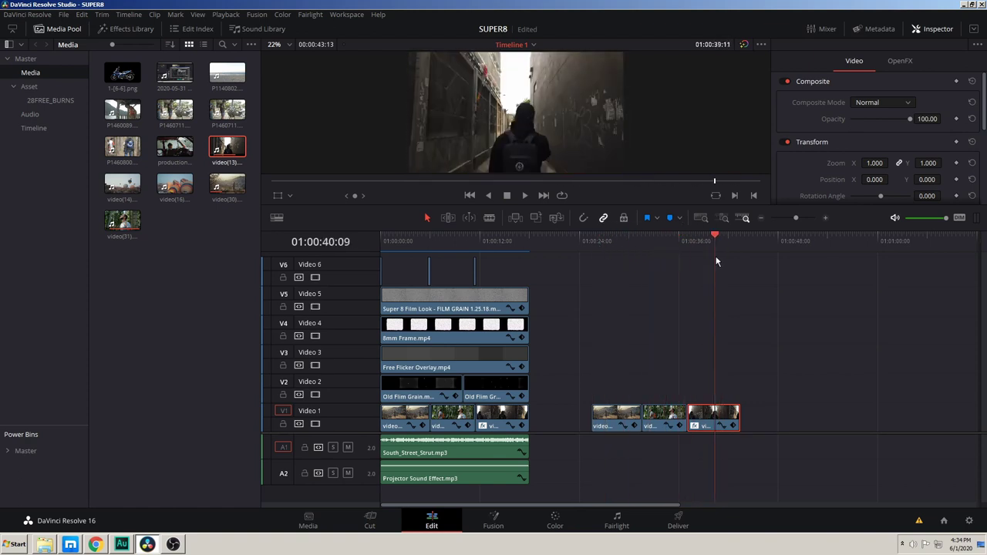
{"action": "left_click_drag", "start_coordinate": [616, 248], "coordinate": [614, 245]}
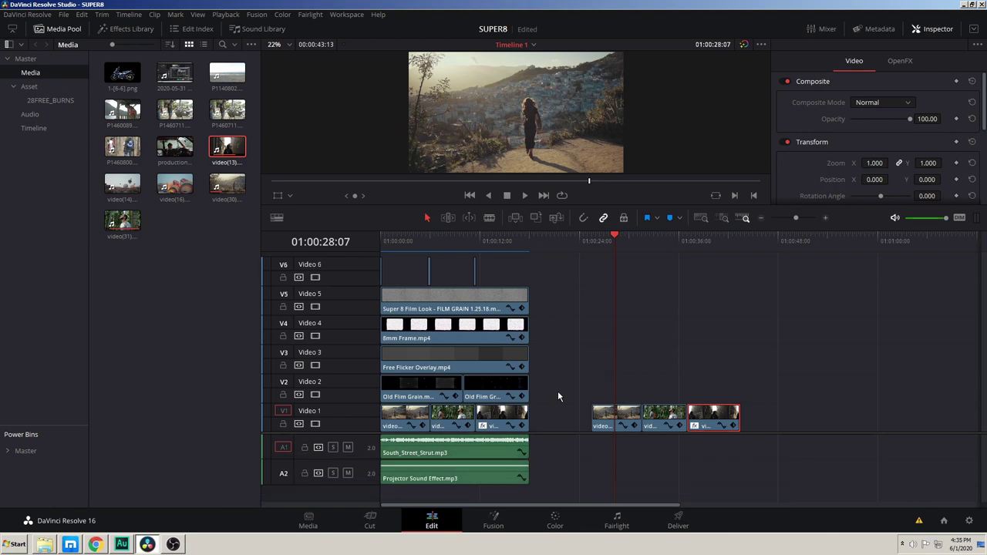
Step: Place the Old Film Grain clip on Video 2 over the copied footage and preview it
{"action": "left_click", "coordinate": [590, 410]}
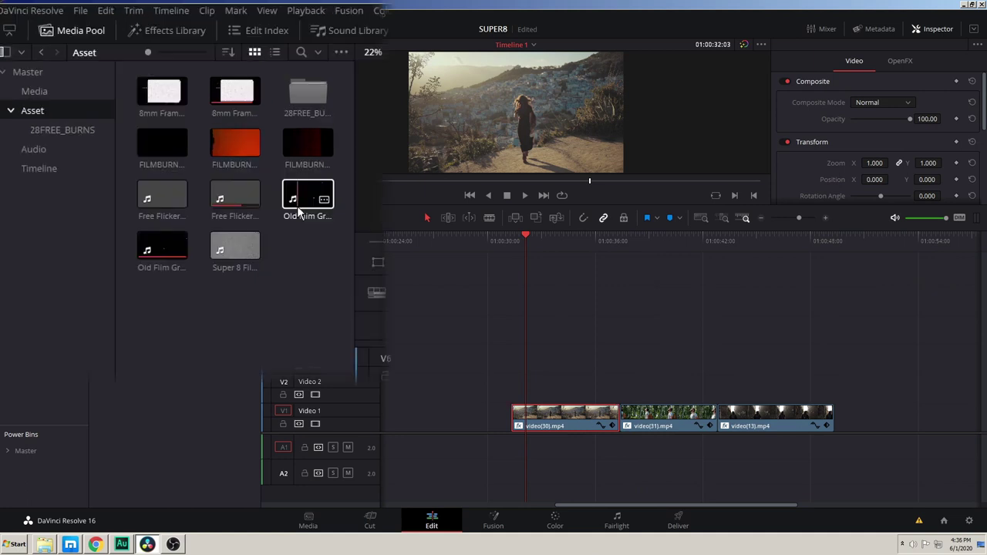
{"action": "double_click", "coordinate": [303, 202]}
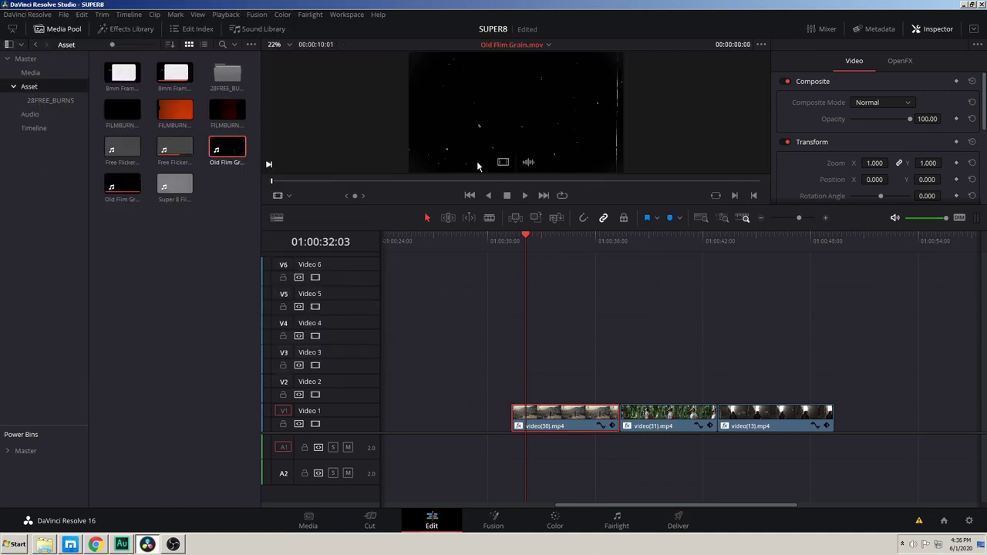
{"action": "mouse_move", "coordinate": [503, 161]}
{"action": "left_mouse_down"}
{"action": "mouse_move", "coordinate": [584, 401]}
{"action": "mouse_move", "coordinate": [560, 401]}
{"action": "left_mouse_up"}
{"action": "key", "text": "space"}
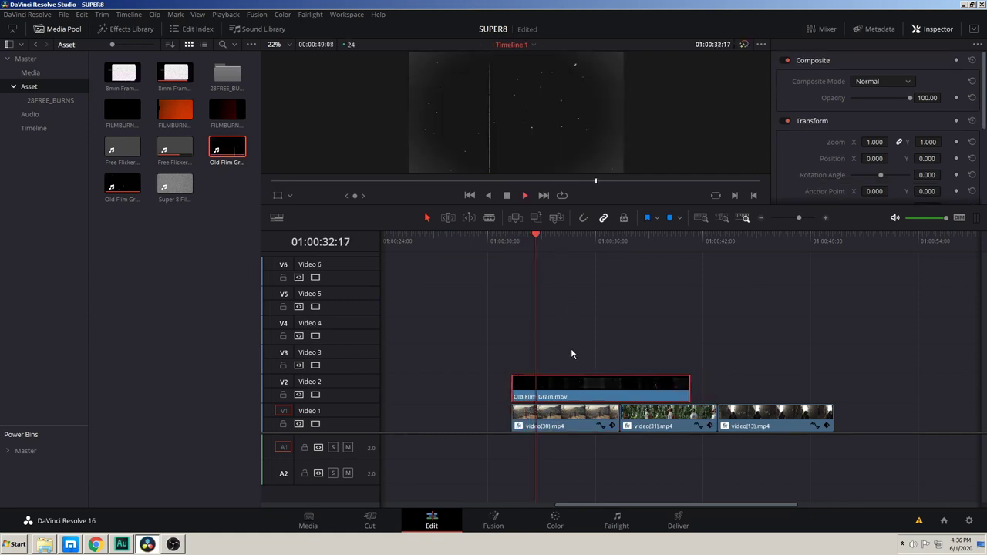
{"action": "key", "text": "space"}
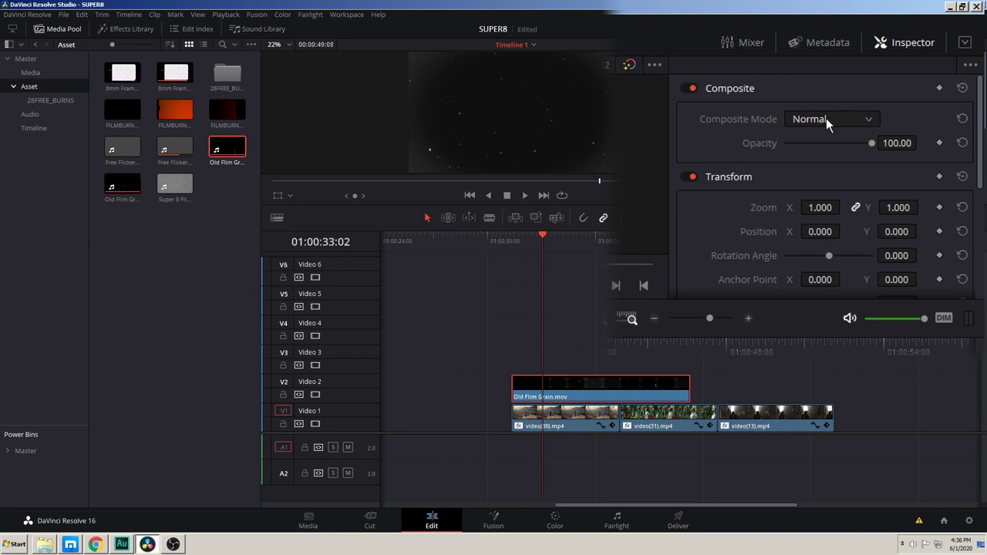
Step: Blend the Old Film Grain clip with the Screen composite mode and play it back
{"action": "left_click", "coordinate": [826, 118]}
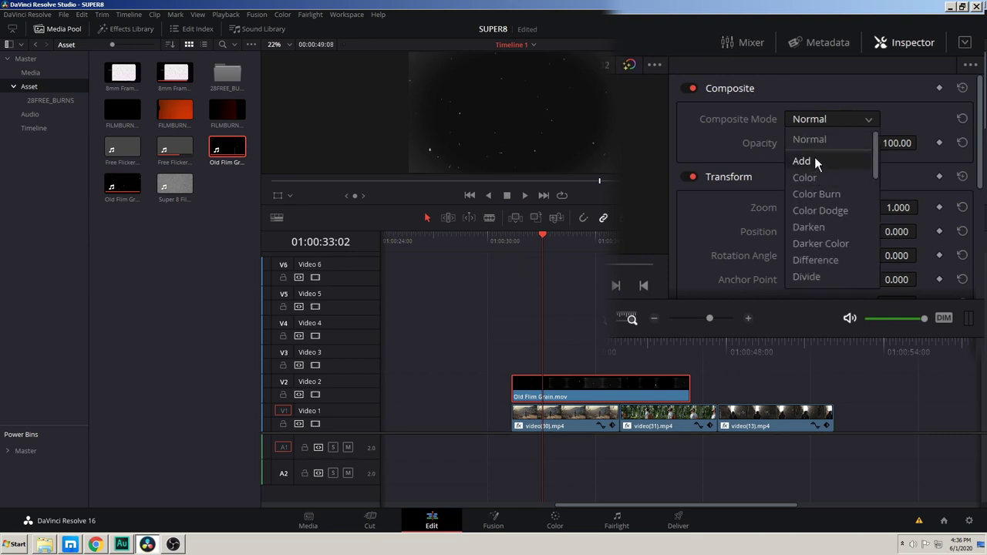
{"action": "left_click_drag", "start_coordinate": [875, 154], "coordinate": [886, 246]}
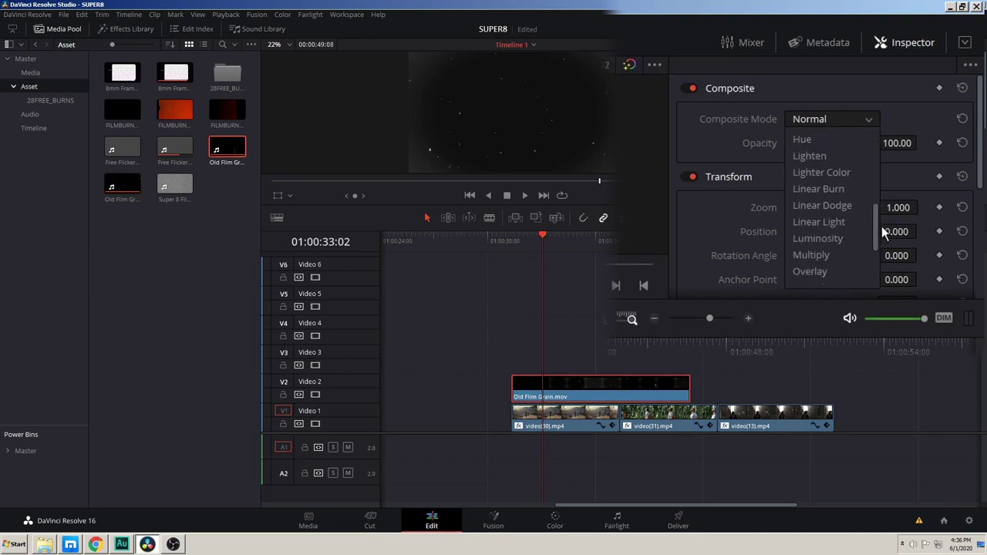
{"action": "left_click", "coordinate": [818, 221]}
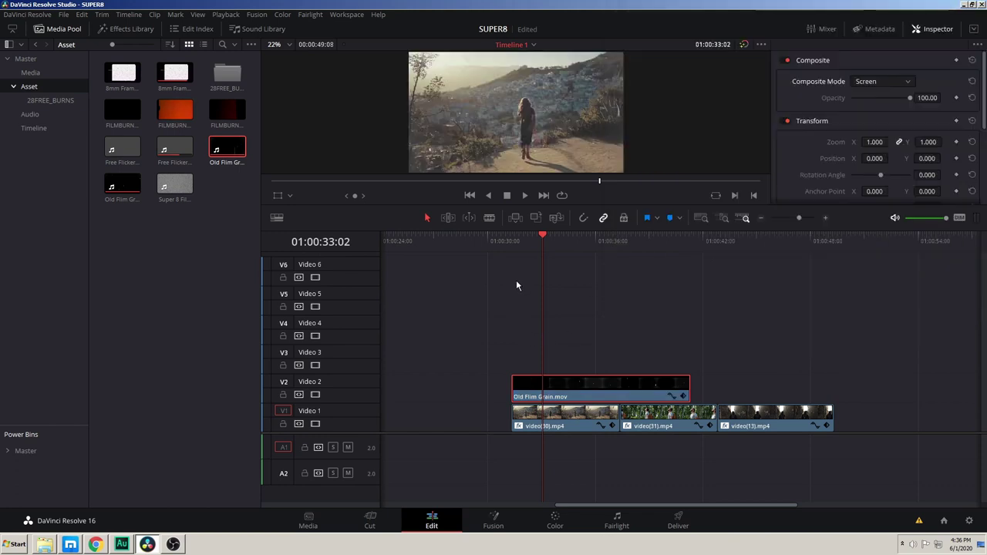
{"action": "left_click", "coordinate": [519, 245]}
{"action": "key", "text": "space"}
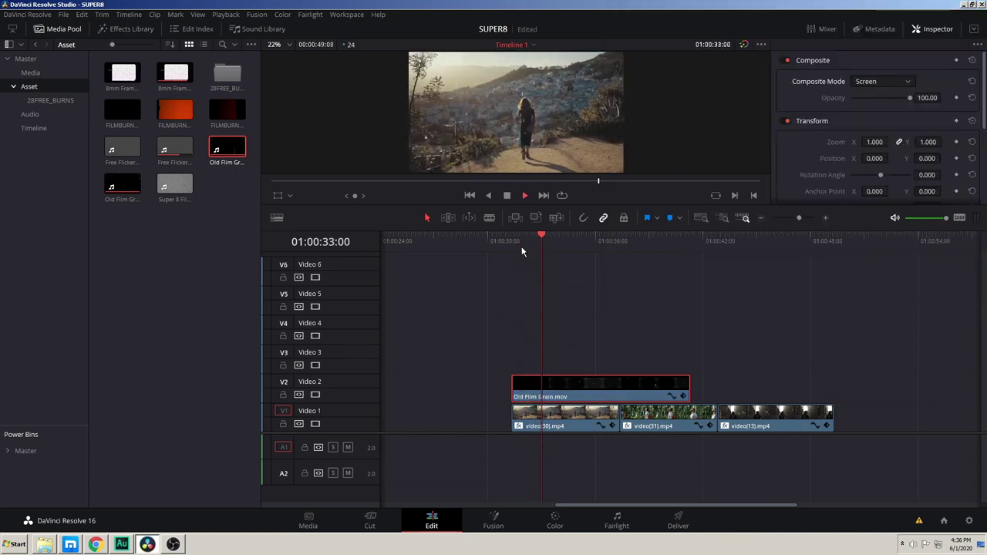
{"action": "left_click", "coordinate": [532, 240]}
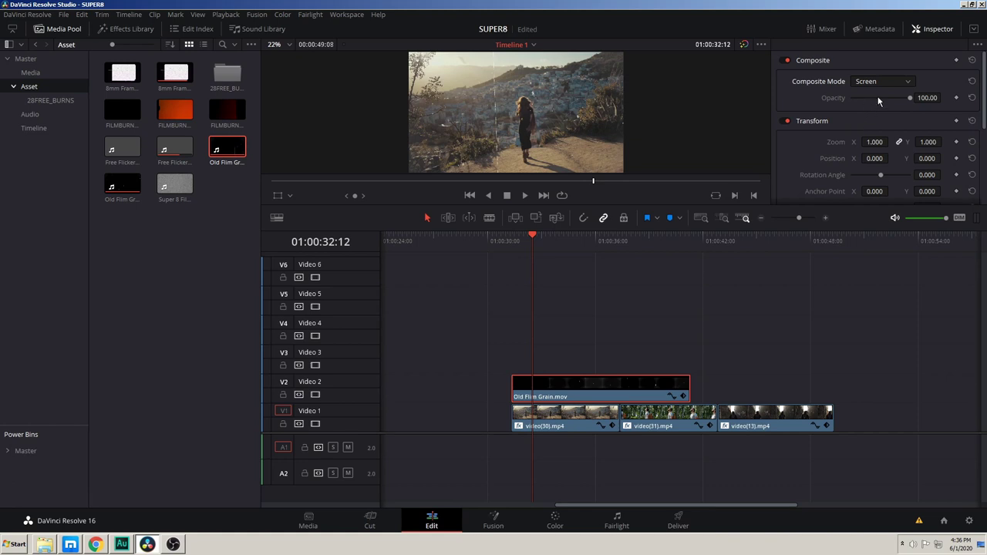
Step: Lower the grain opacity to about 50 and stack Free Flicker Overlay on the track above
{"action": "left_click_drag", "start_coordinate": [875, 98], "coordinate": [885, 98]}
{"action": "left_click_drag", "start_coordinate": [840, 146], "coordinate": [828, 152]}
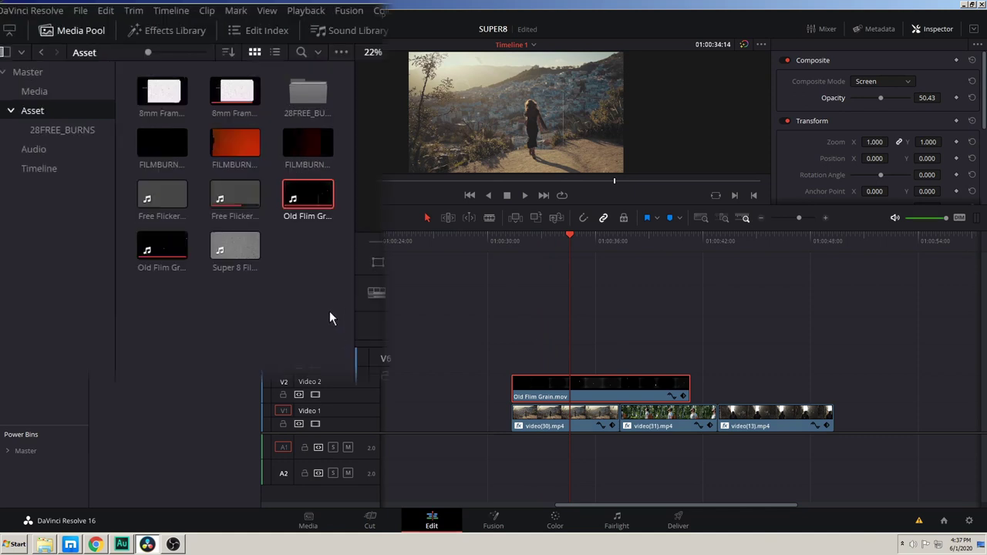
{"action": "mouse_move", "coordinate": [175, 148]}
{"action": "left_mouse_down"}
{"action": "mouse_move", "coordinate": [535, 327]}
{"action": "mouse_move", "coordinate": [534, 358]}
{"action": "left_mouse_up"}
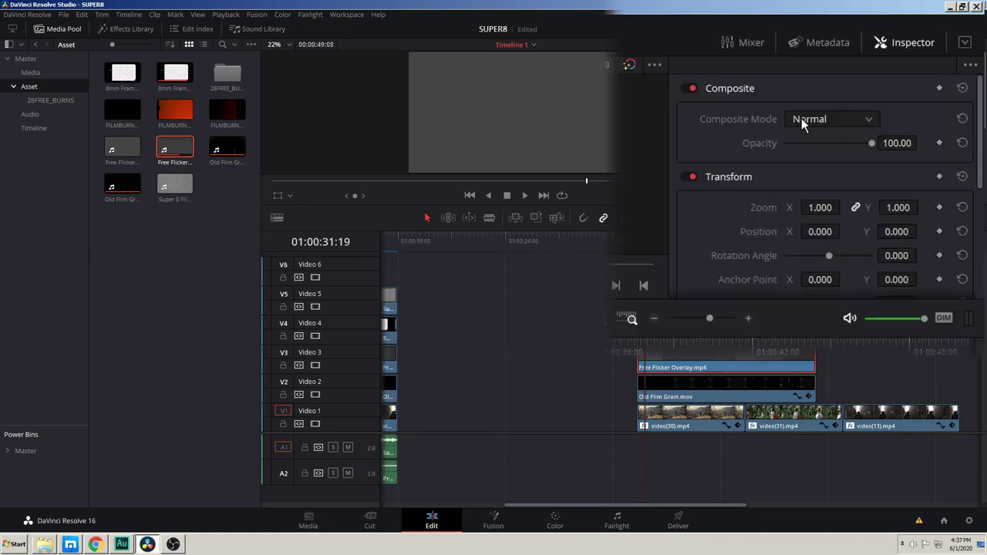
Step: Give Free Flicker Overlay.mp4 the Softlight composite mode at 46.09 opacity
{"action": "left_click", "coordinate": [801, 118]}
{"action": "scroll", "coordinate": [818, 243], "scroll_direction": "down", "scroll_amount": 5}
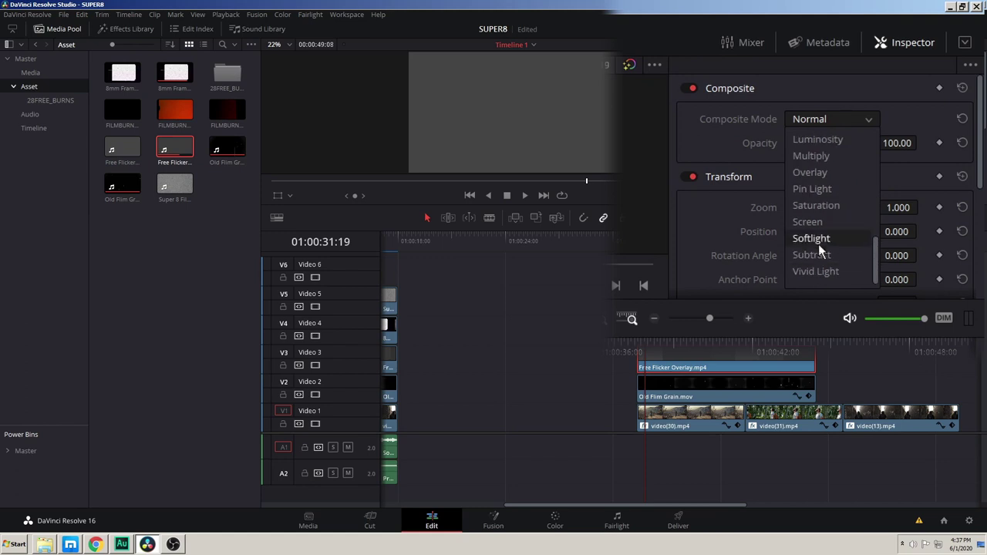
{"action": "left_click", "coordinate": [818, 240]}
{"action": "key", "text": "space"}
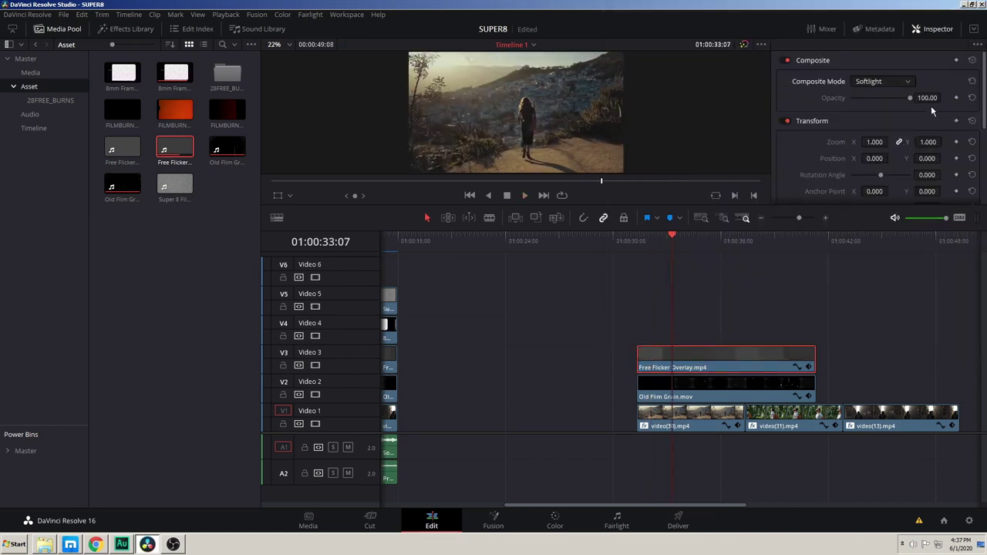
{"action": "left_click_drag", "start_coordinate": [909, 98], "coordinate": [889, 100]}
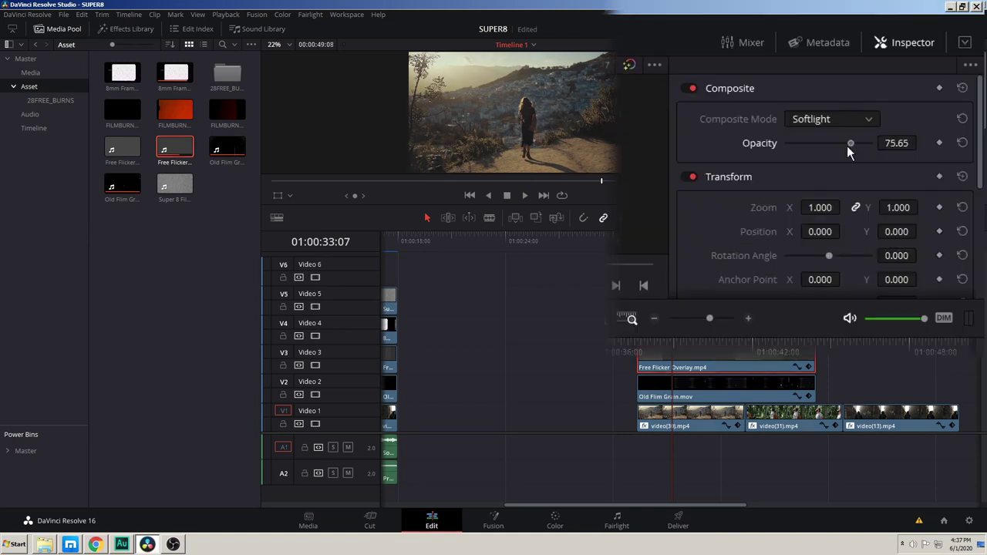
{"action": "left_click_drag", "start_coordinate": [842, 149], "coordinate": [826, 149]}
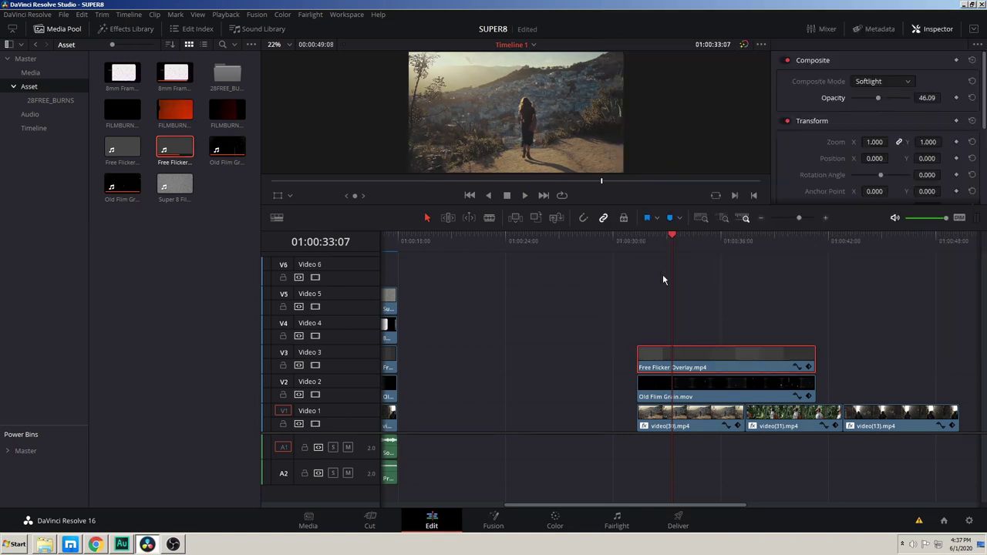
{"action": "left_click", "coordinate": [646, 241]}
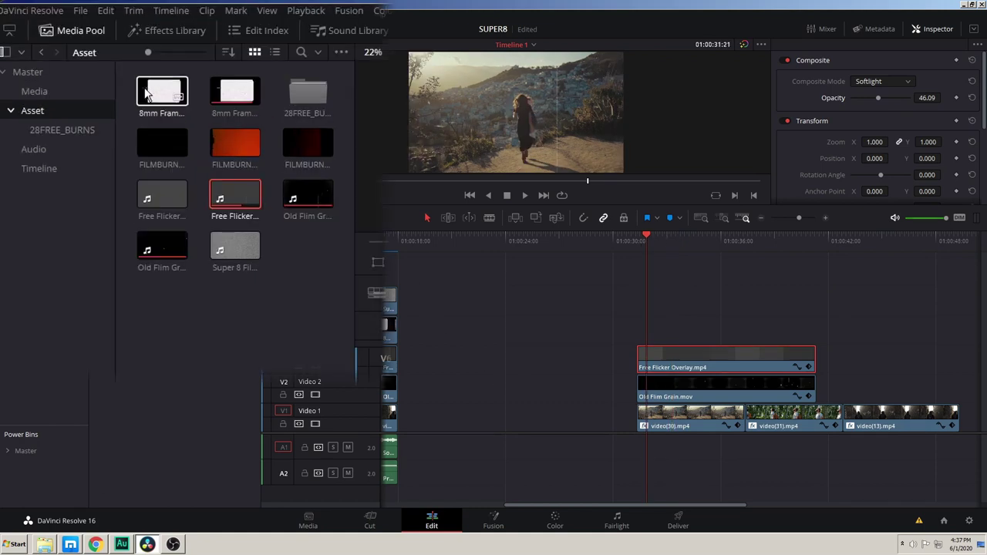
Step: Lay 8mm Frame.mp4 on Video 4 across the copied footage and blend it with Darken
{"action": "mouse_move", "coordinate": [159, 94]}
{"action": "left_mouse_down"}
{"action": "mouse_move", "coordinate": [735, 337]}
{"action": "mouse_move", "coordinate": [725, 345]}
{"action": "left_mouse_up"}
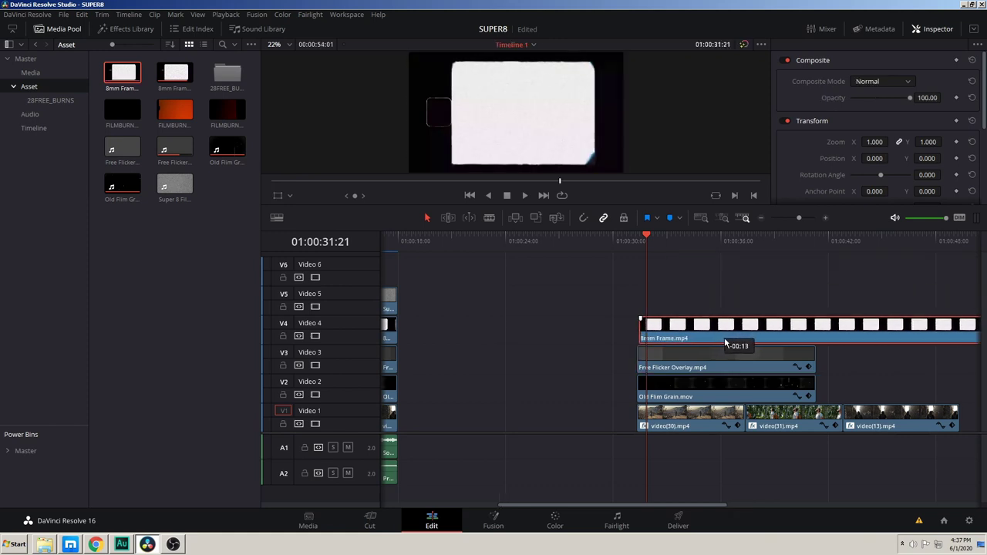
{"action": "key", "text": "ctrl+minus"}
{"action": "left_click", "coordinate": [681, 238]}
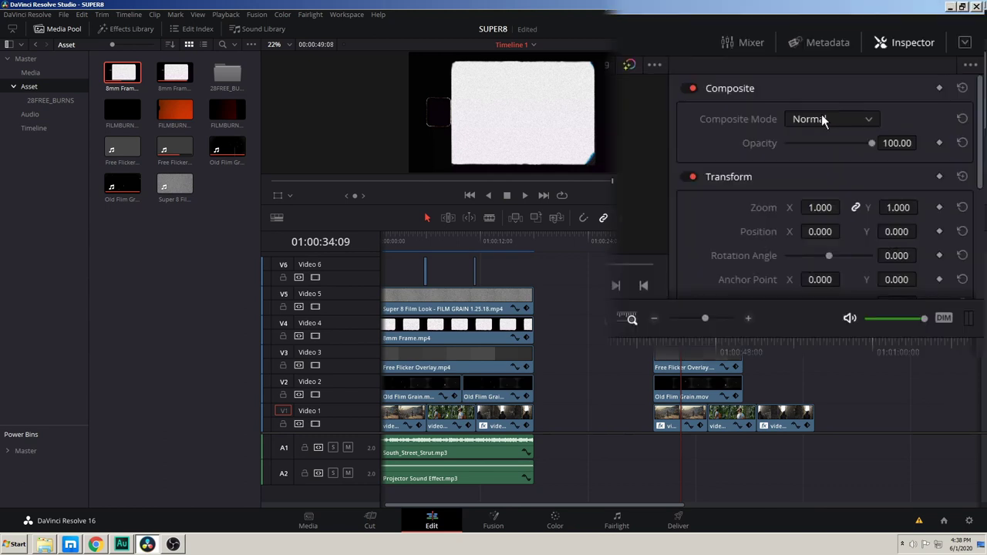
{"action": "left_click", "coordinate": [876, 82]}
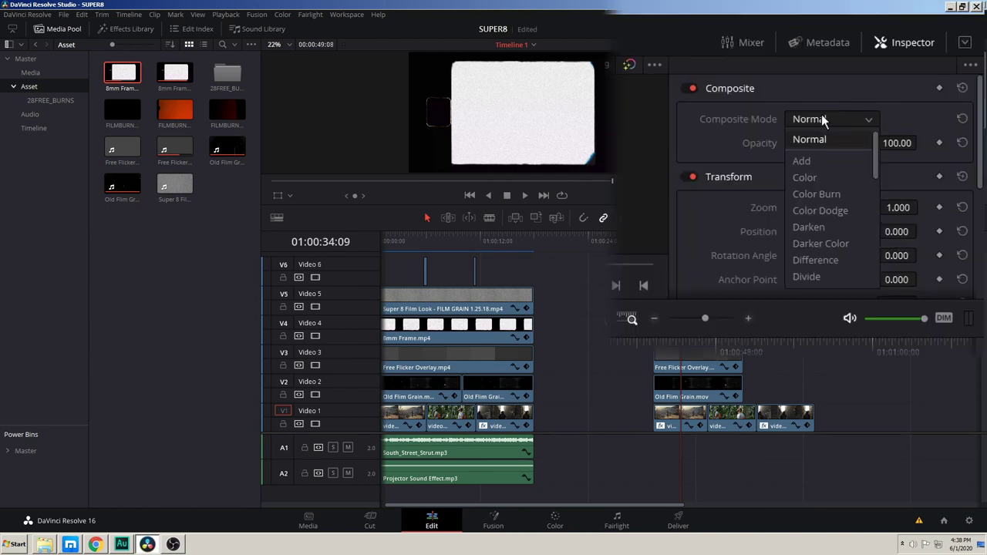
{"action": "left_click", "coordinate": [825, 228]}
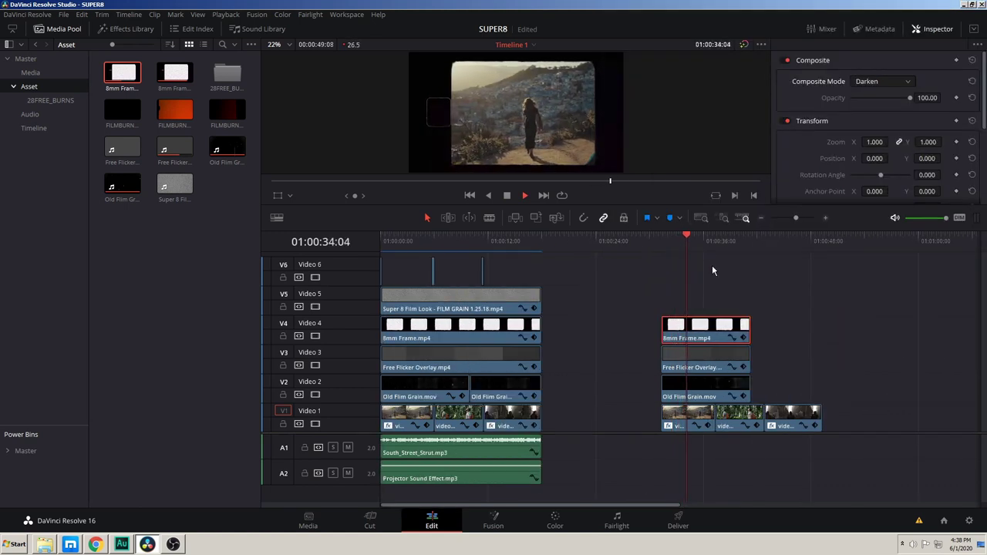
{"action": "key", "text": "space"}
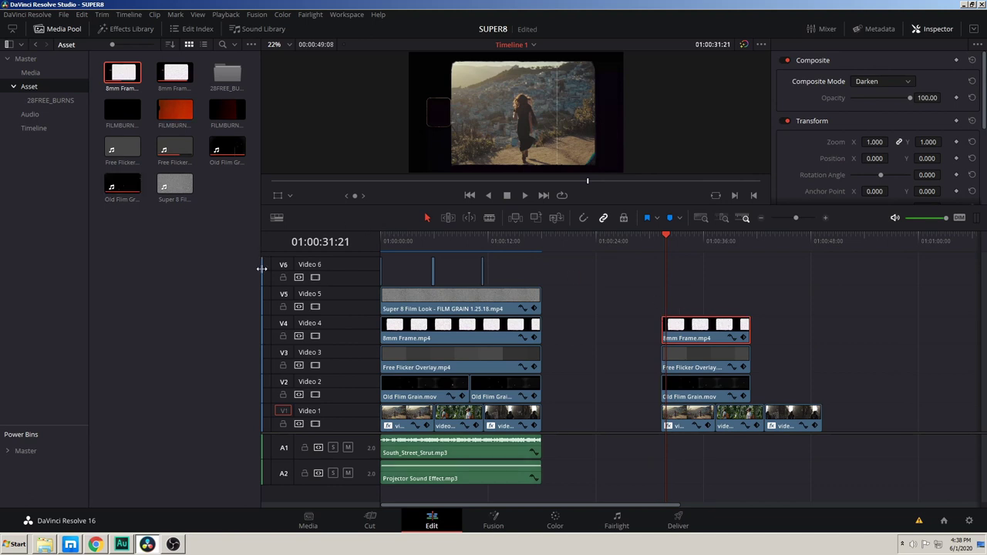
Step: Add the Super 8 Film Look grain clip on Video 5 and trim it to the footage length
{"action": "left_click_drag", "start_coordinate": [175, 183], "coordinate": [694, 307]}
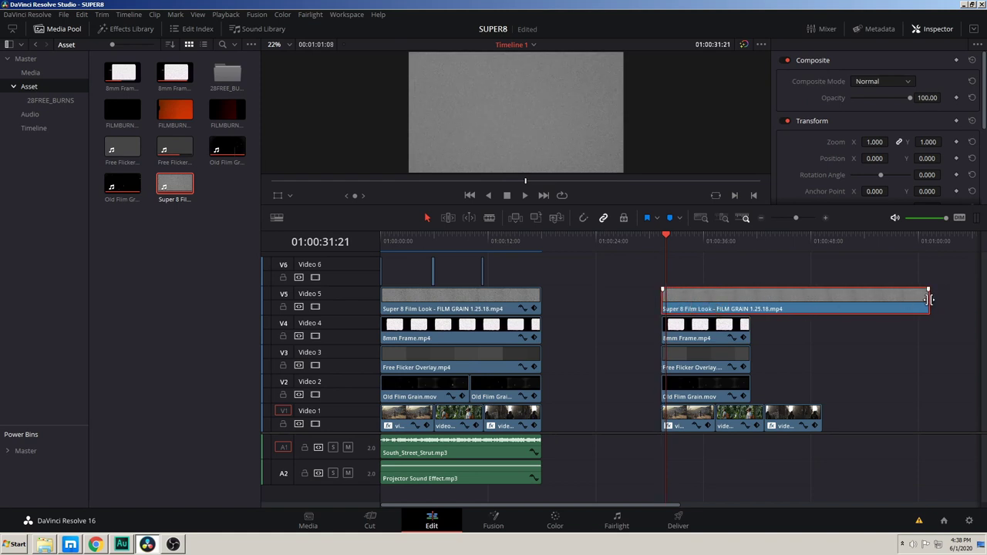
{"action": "left_click_drag", "start_coordinate": [931, 301], "coordinate": [749, 300]}
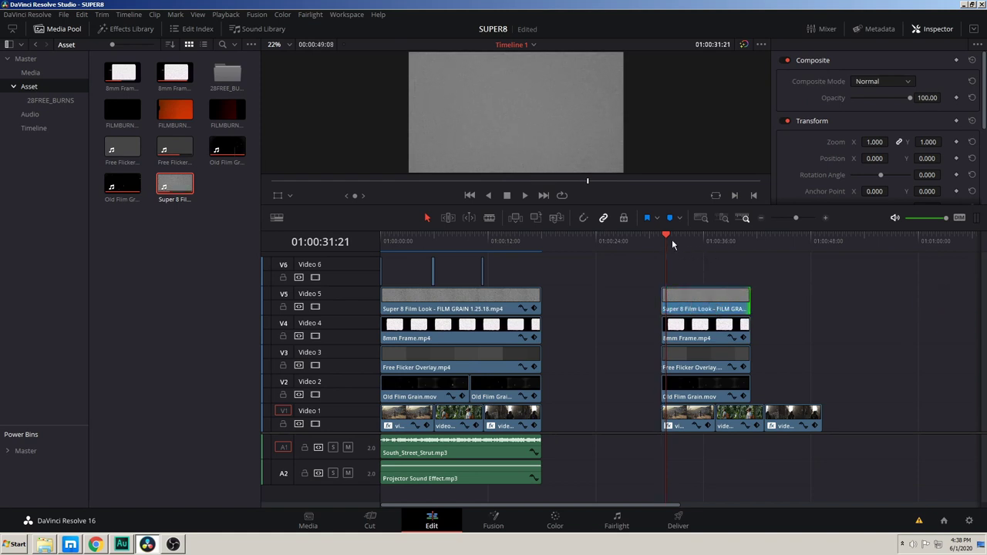
{"action": "left_click", "coordinate": [674, 240]}
{"action": "left_click", "coordinate": [692, 297]}
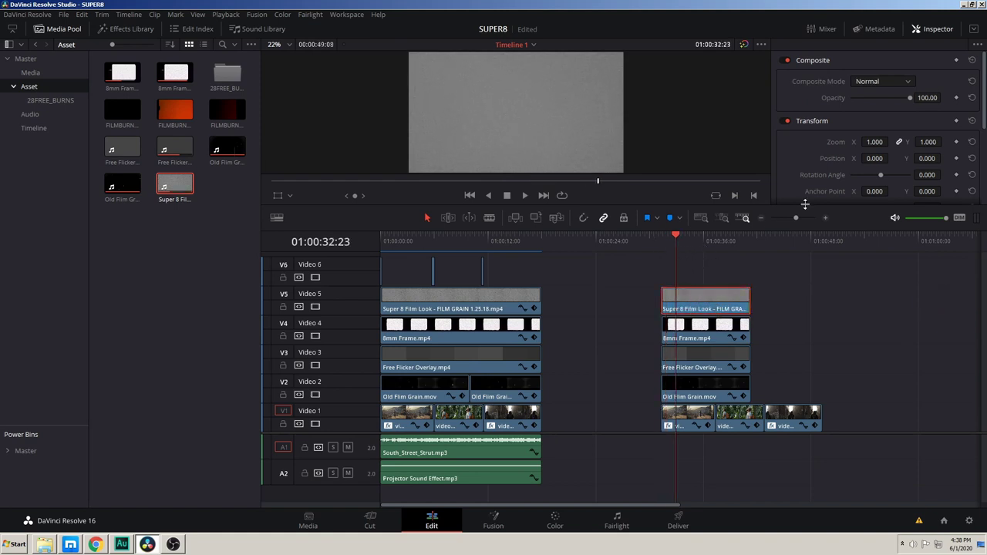
Step: Blend the Super 8 grain clip with Softlight and set its opacity to 50
{"action": "left_click", "coordinate": [894, 81]}
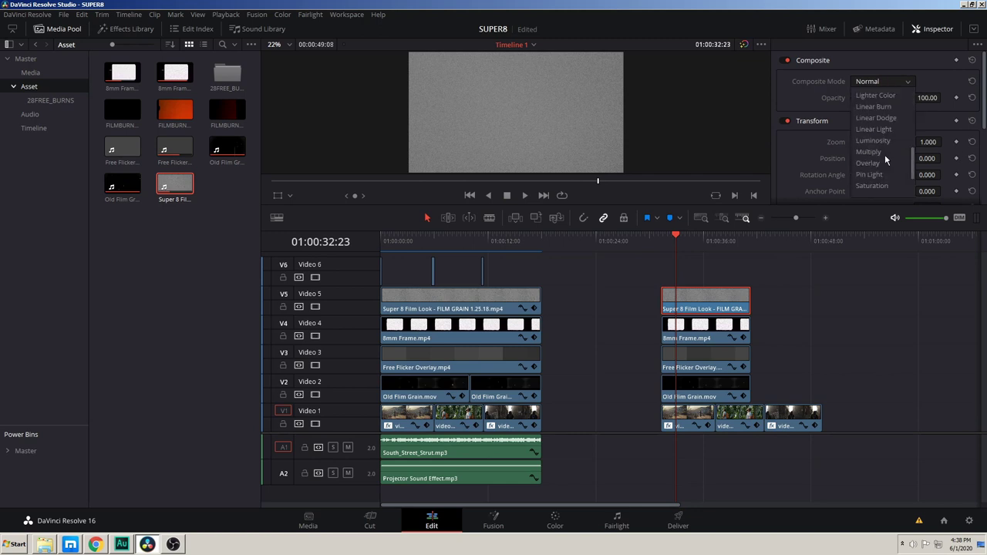
{"action": "scroll", "coordinate": [885, 158], "scroll_direction": "down", "scroll_amount": 2}
{"action": "left_click", "coordinate": [879, 162]}
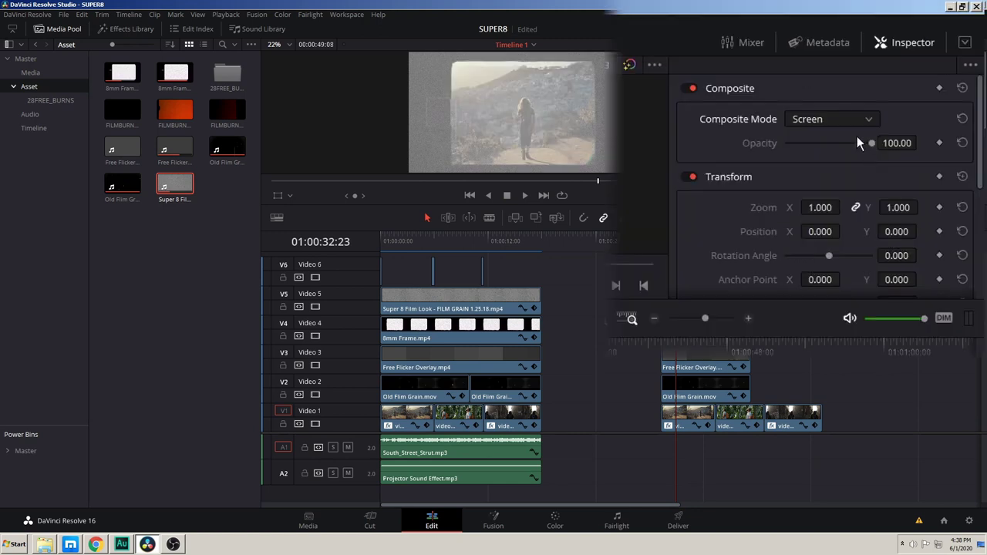
{"action": "left_click", "coordinate": [831, 118]}
{"action": "left_click", "coordinate": [830, 255]}
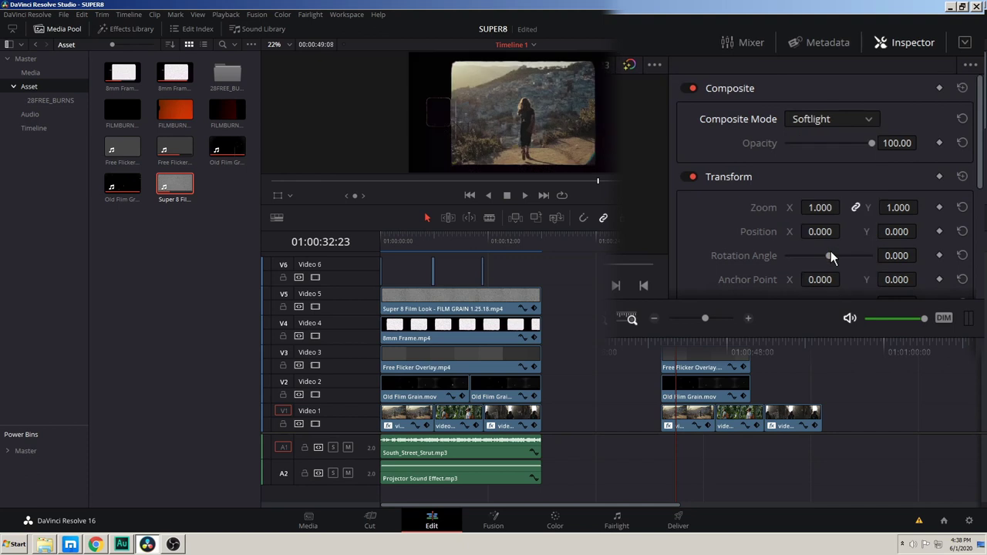
{"action": "mouse_move", "coordinate": [871, 142]}
{"action": "left_mouse_down"}
{"action": "mouse_move", "coordinate": [839, 145]}
{"action": "mouse_move", "coordinate": [858, 146]}
{"action": "left_mouse_up"}
{"action": "left_click", "coordinate": [891, 143]}
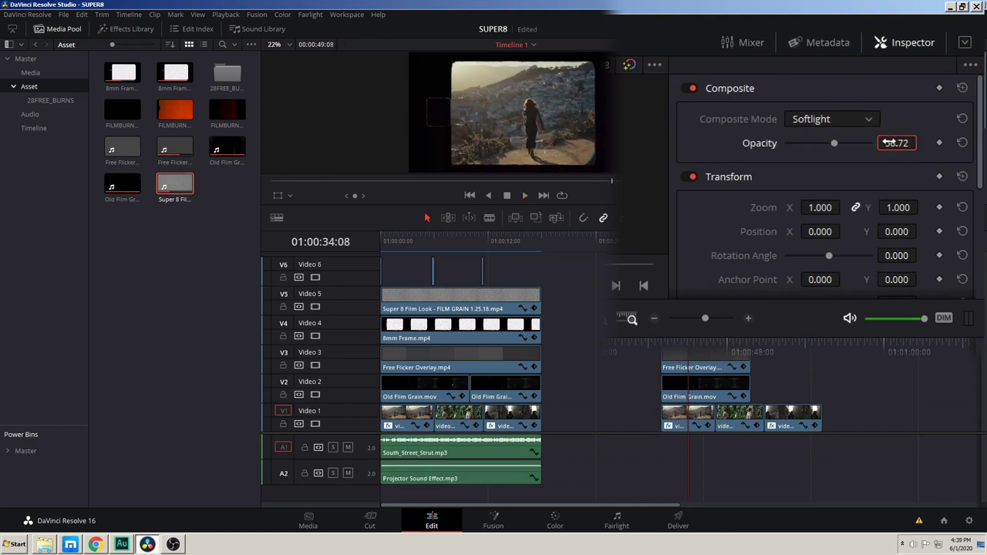
{"action": "type", "text": "50"}
{"action": "key", "text": "Return"}
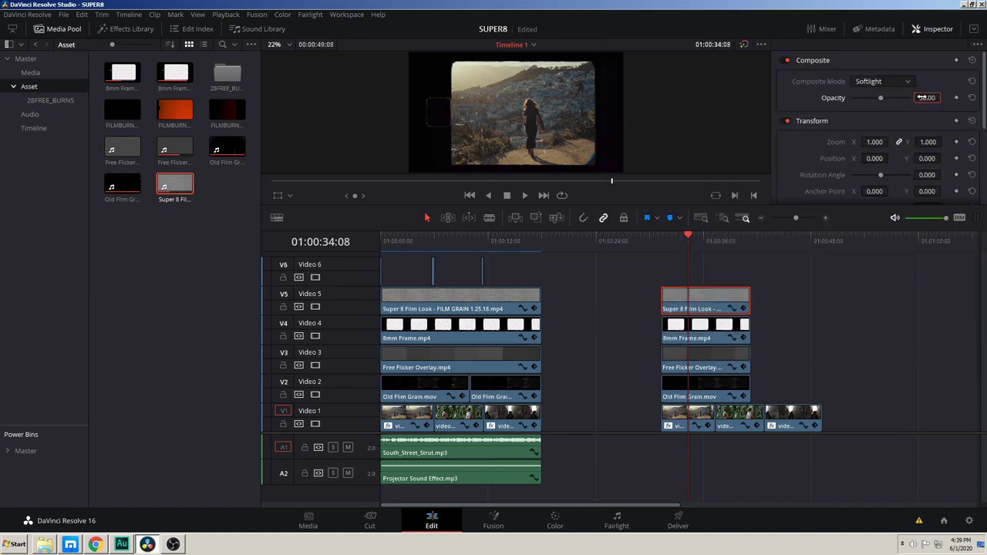
Step: Play back from about 01:00:30:17 to preview the grain blend
{"action": "left_click", "coordinate": [655, 239]}
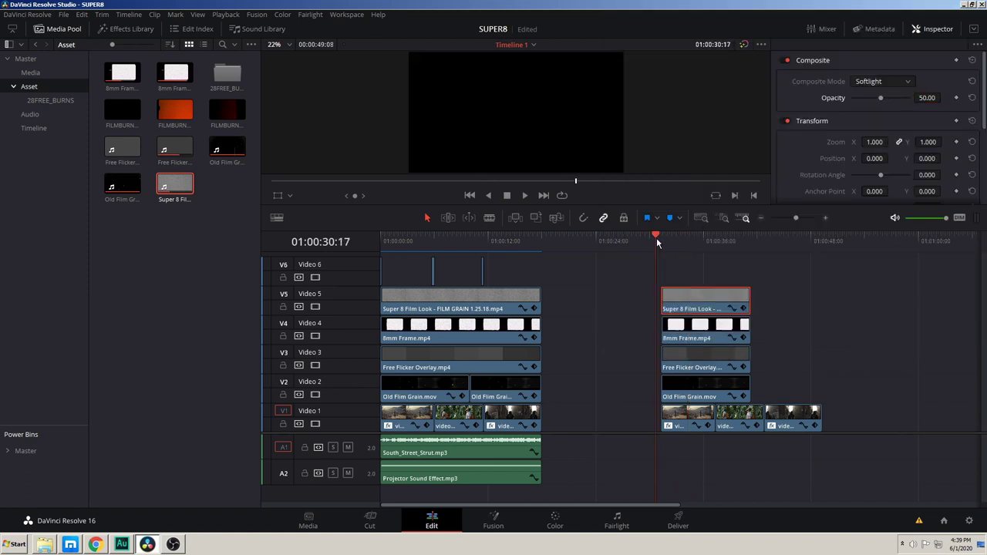
{"action": "scroll", "coordinate": [714, 247], "scroll_direction": "up", "scroll_amount": 2}
{"action": "key", "text": "space"}
{"action": "key", "text": "space"}
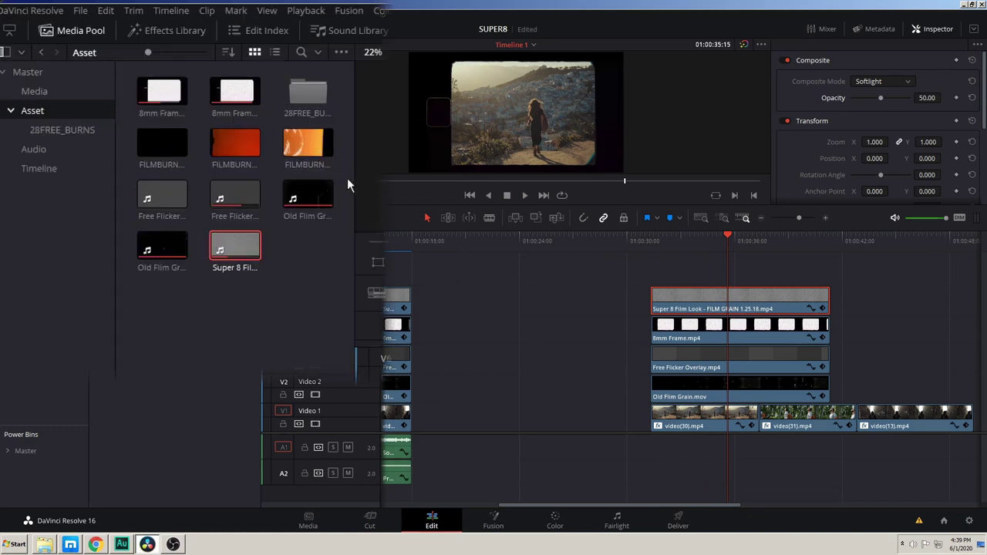
Step: Preview FILMBURN_HARDSCRATCH_001 and place it on Video 6 at the playhead near 01:00:31:23
{"action": "left_click", "coordinate": [235, 142]}
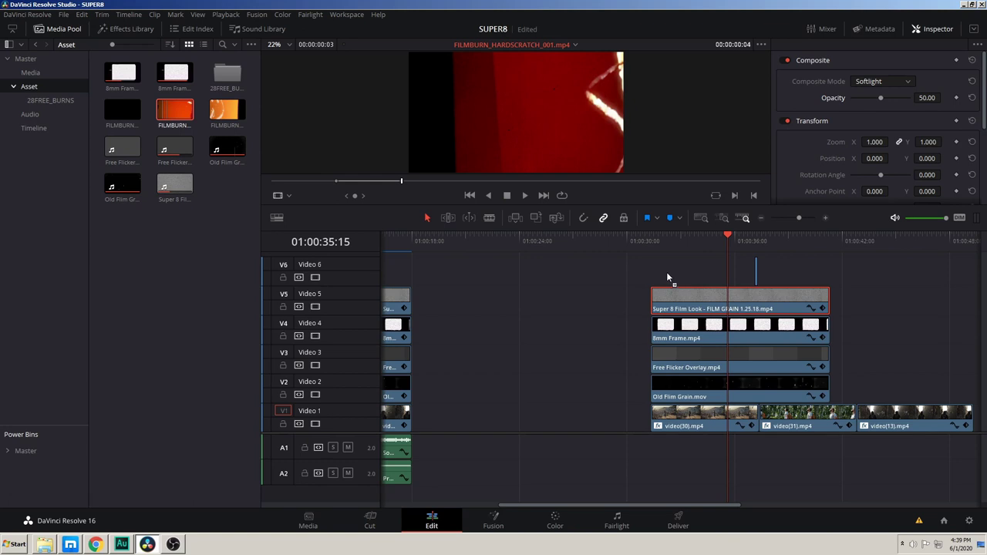
{"action": "left_click", "coordinate": [666, 274]}
{"action": "scroll", "coordinate": [666, 274], "scroll_direction": "up", "scroll_amount": 3}
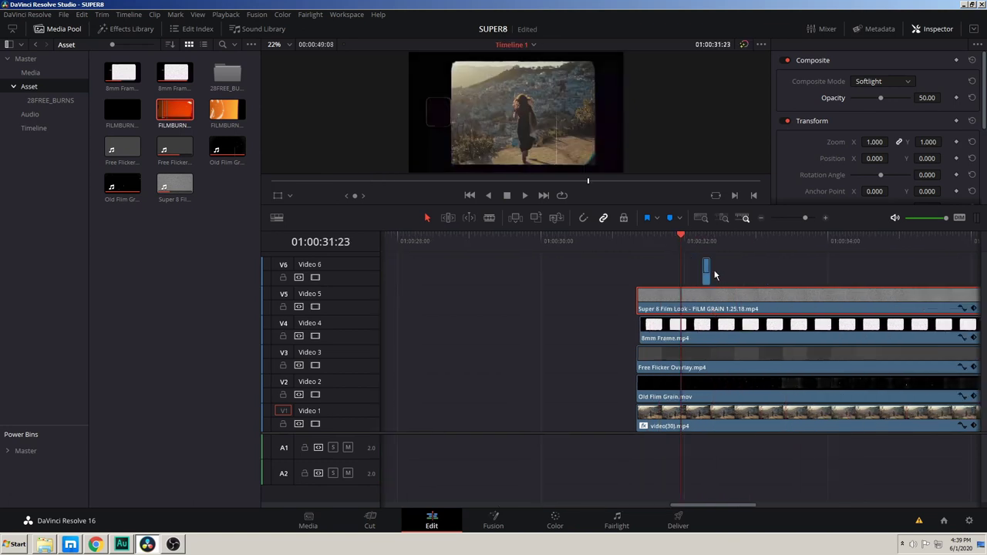
{"action": "left_click_drag", "start_coordinate": [713, 274], "coordinate": [671, 270]}
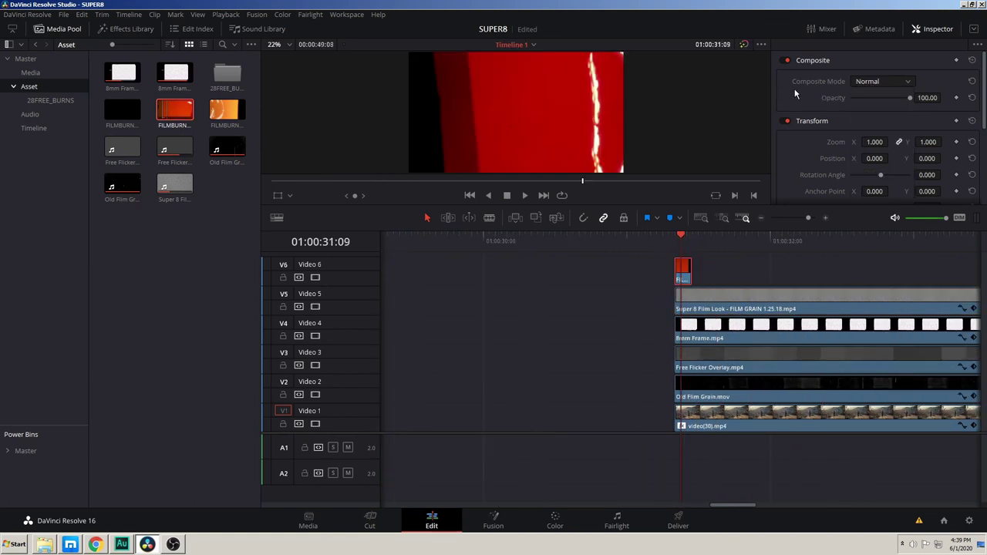
Step: Blend the film burn clip with Add and lower its opacity to about 27
{"action": "left_click", "coordinate": [879, 81]}
{"action": "left_click", "coordinate": [861, 108]}
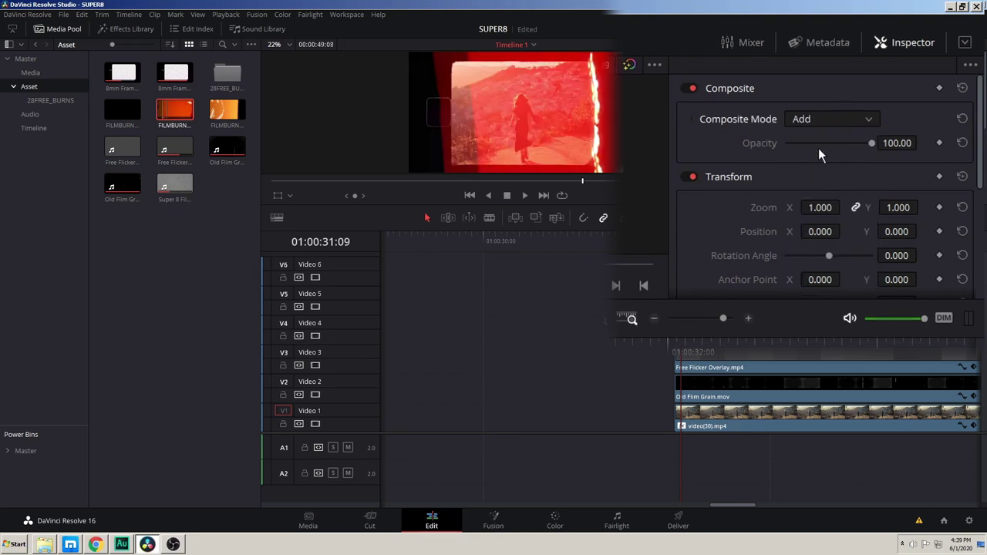
{"action": "left_click_drag", "start_coordinate": [823, 143], "coordinate": [818, 147]}
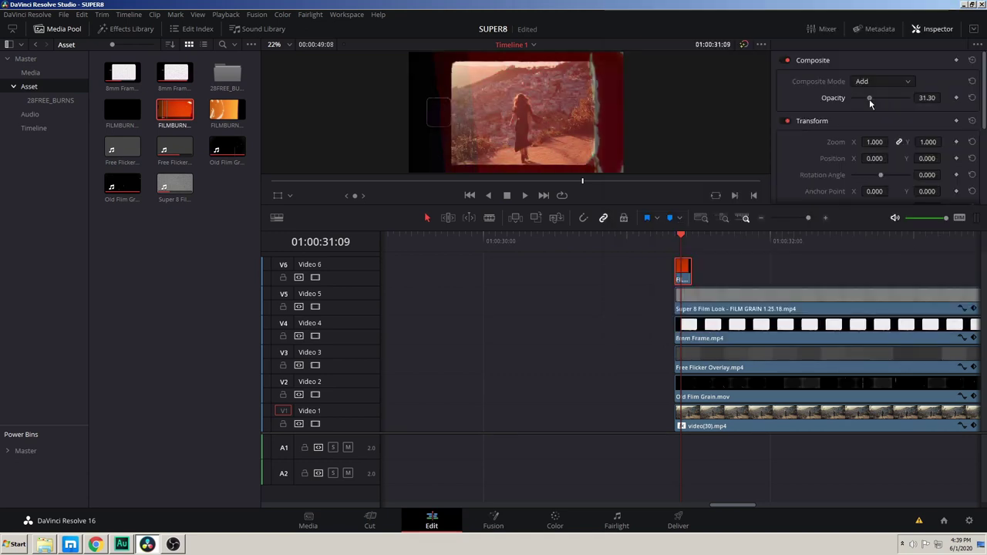
{"action": "left_click_drag", "start_coordinate": [872, 99], "coordinate": [867, 98]}
Step: Zoom out and play back the section to review the film burn
{"action": "left_click", "coordinate": [659, 243]}
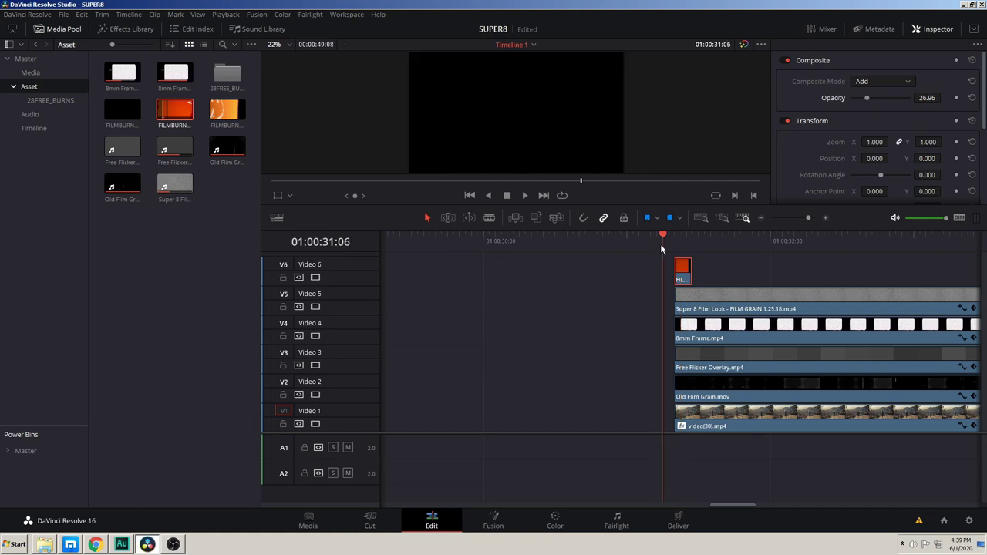
{"action": "left_click", "coordinate": [708, 258]}
{"action": "key", "text": "ctrl+minus"}
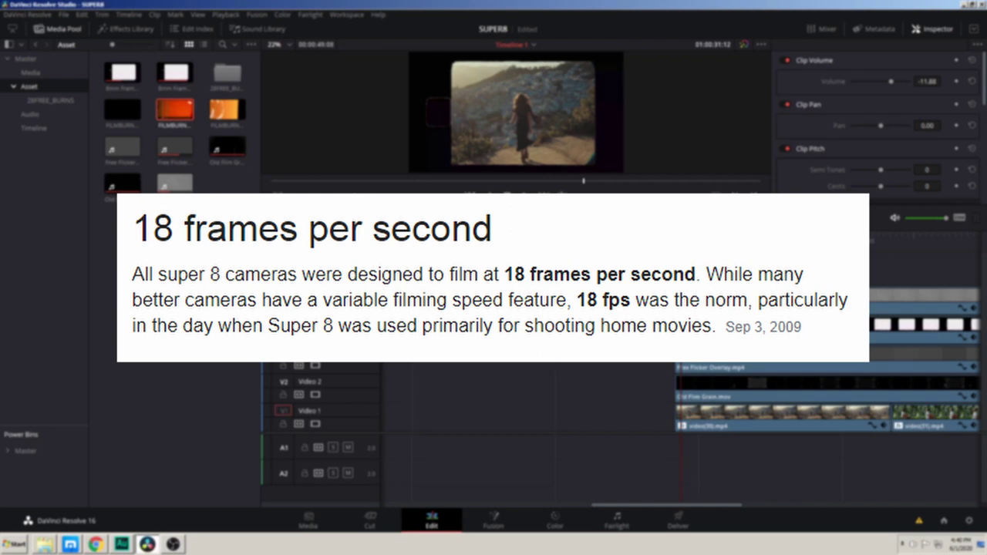
{"action": "key", "text": "space"}
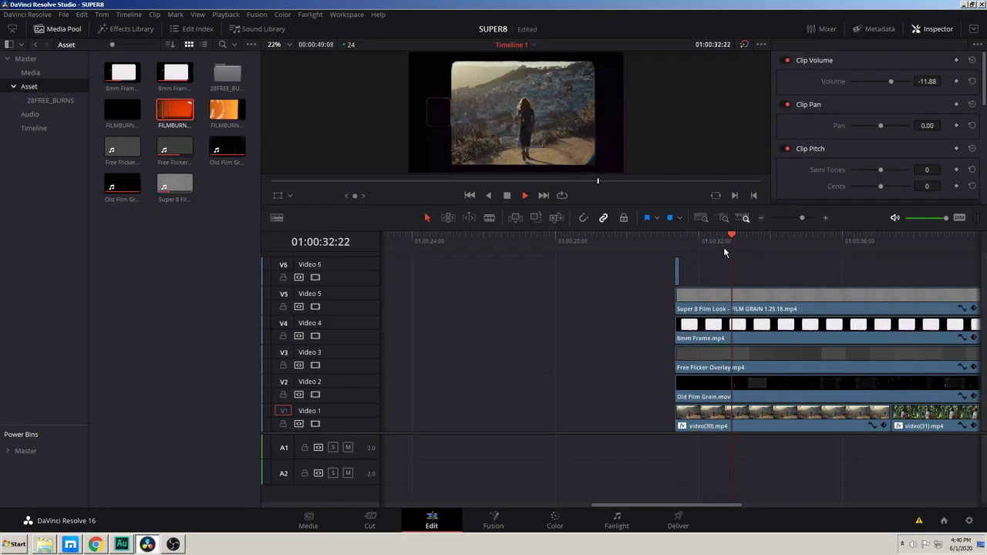
{"action": "key", "text": "space"}
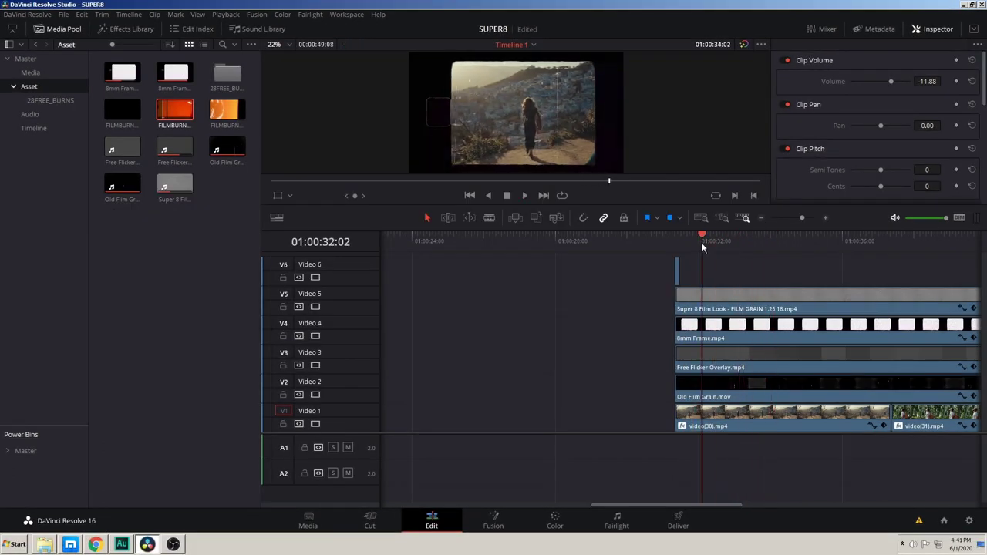
Step: Disable the Video 2–5 overlay clips over the second group, then select video(30).mp4
{"action": "left_click", "coordinate": [725, 417]}
{"action": "key", "text": "ctrl+minus"}
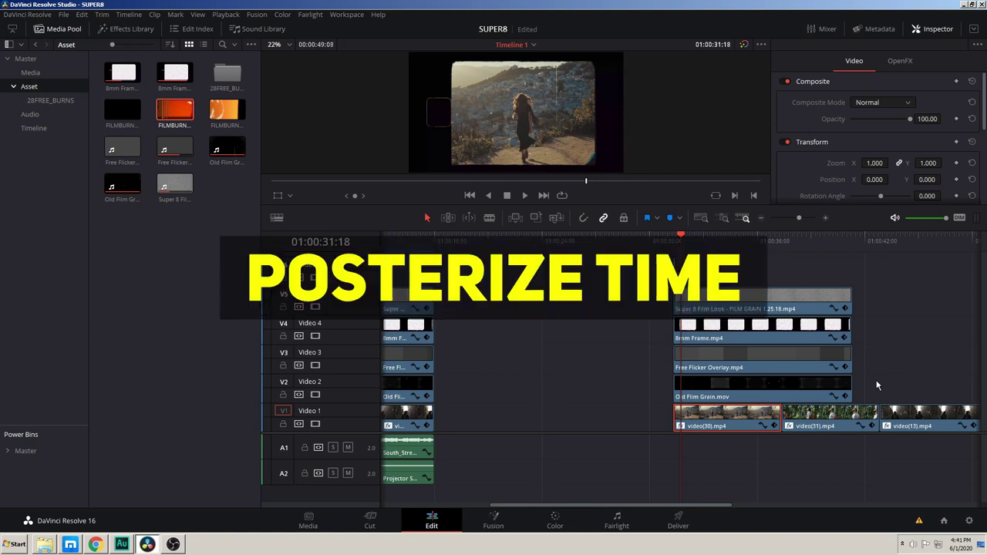
{"action": "left_click_drag", "start_coordinate": [876, 386], "coordinate": [671, 260]}
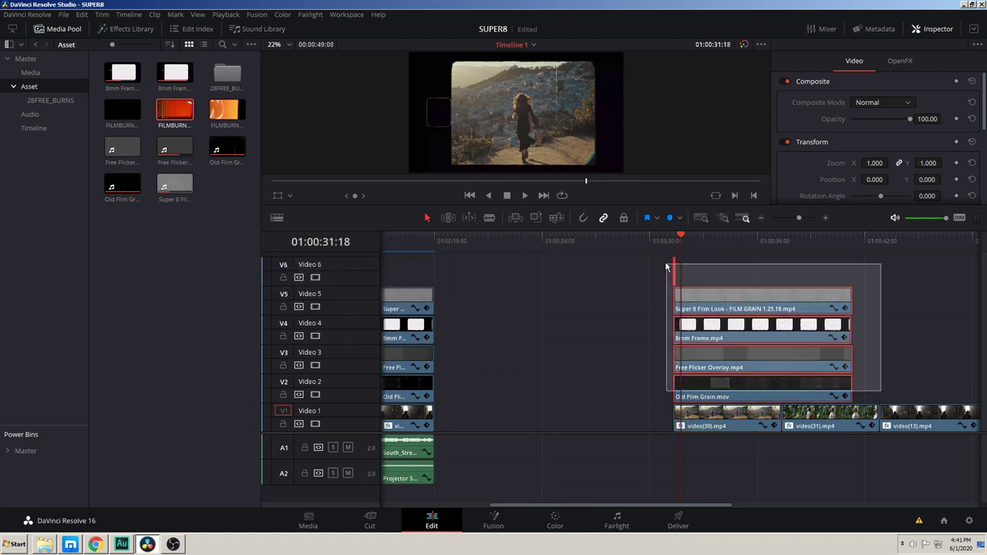
{"action": "key", "text": "d"}
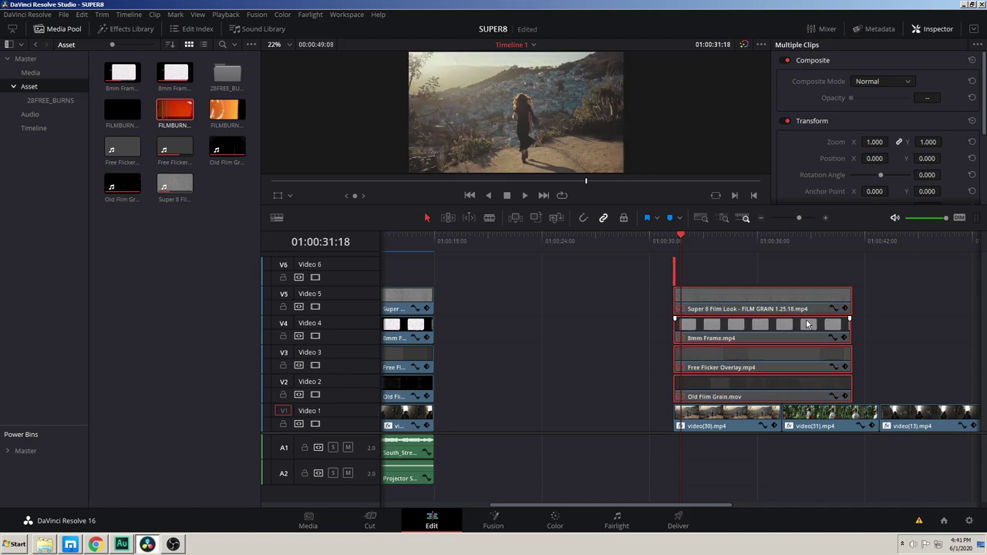
{"action": "left_click", "coordinate": [713, 416]}
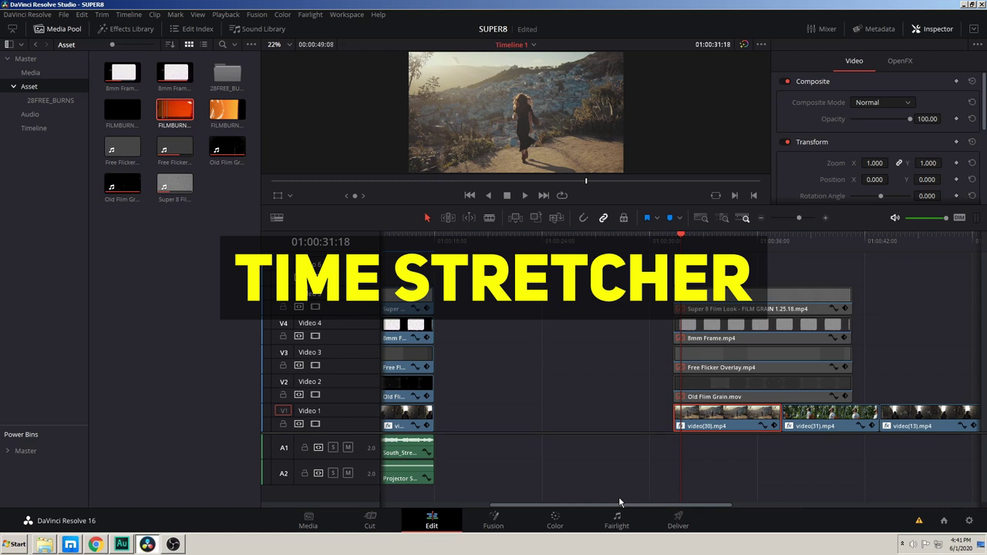
{"action": "left_click_drag", "start_coordinate": [898, 389], "coordinate": [663, 262]}
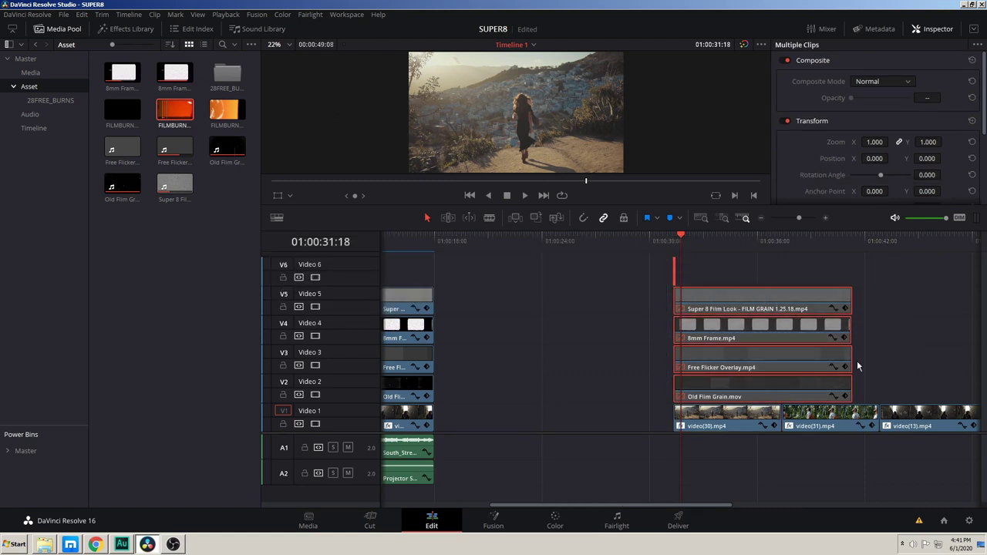
{"action": "left_click", "coordinate": [729, 422]}
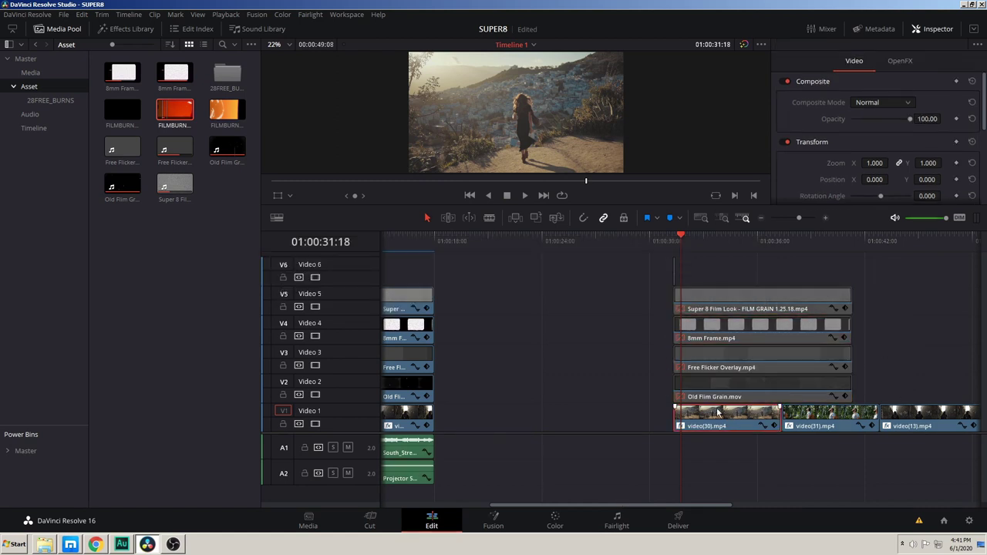
Step: Open video(30).mp4 in Fusion and insert a Time Stretcher node after MediaIn1
{"action": "left_click", "coordinate": [489, 521]}
{"action": "left_click", "coordinate": [205, 366]}
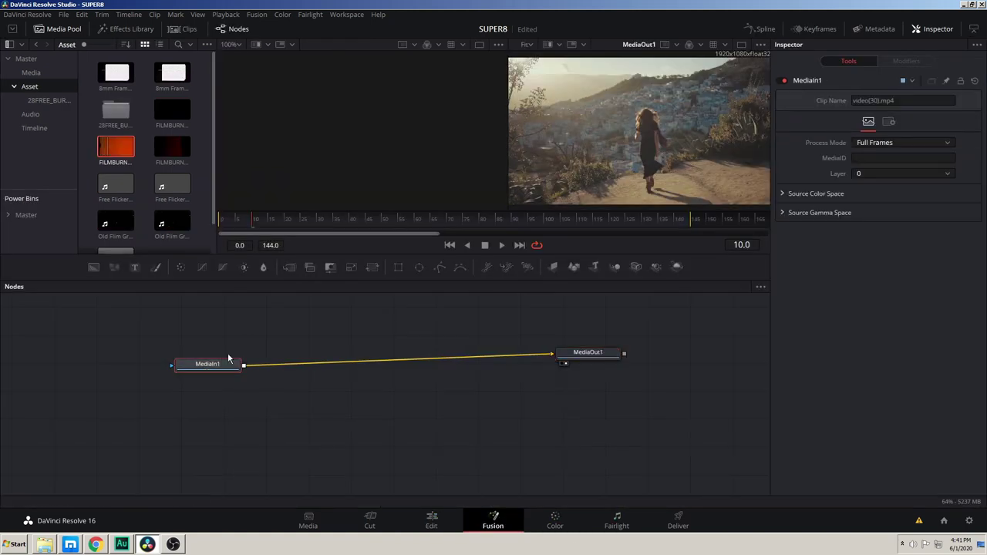
{"action": "key", "text": "shift+space"}
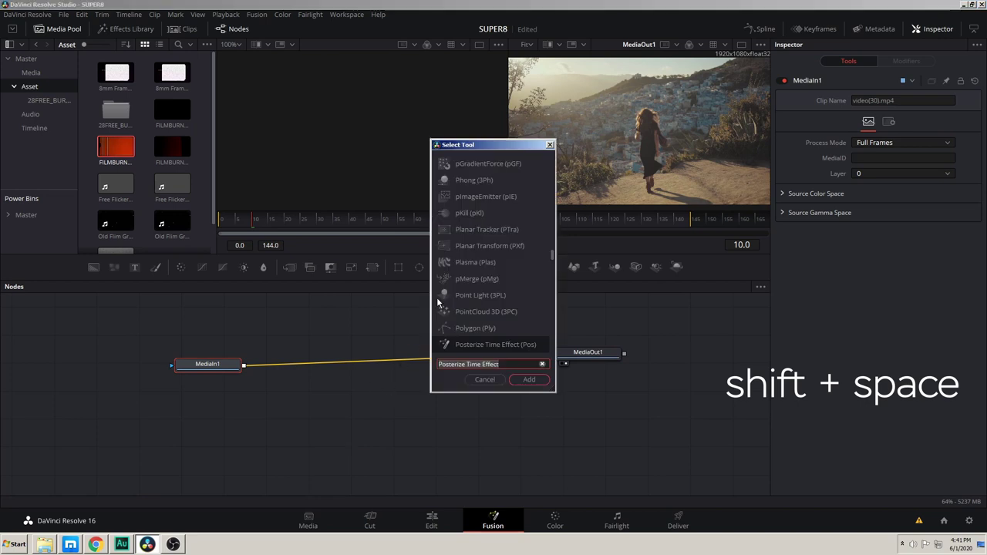
{"action": "type", "text": "ti"}
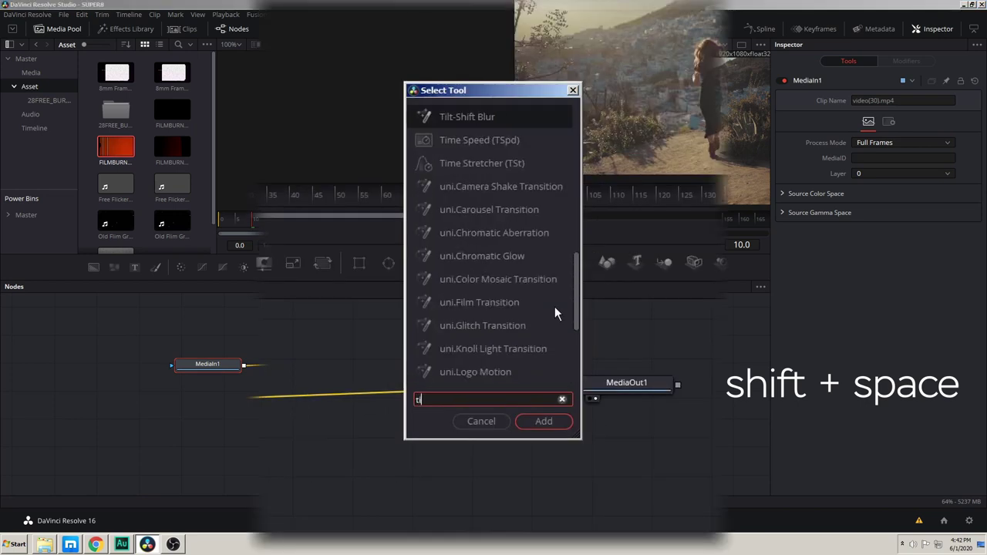
{"action": "type", "text": "me stre"}
{"action": "left_click", "coordinate": [543, 421]}
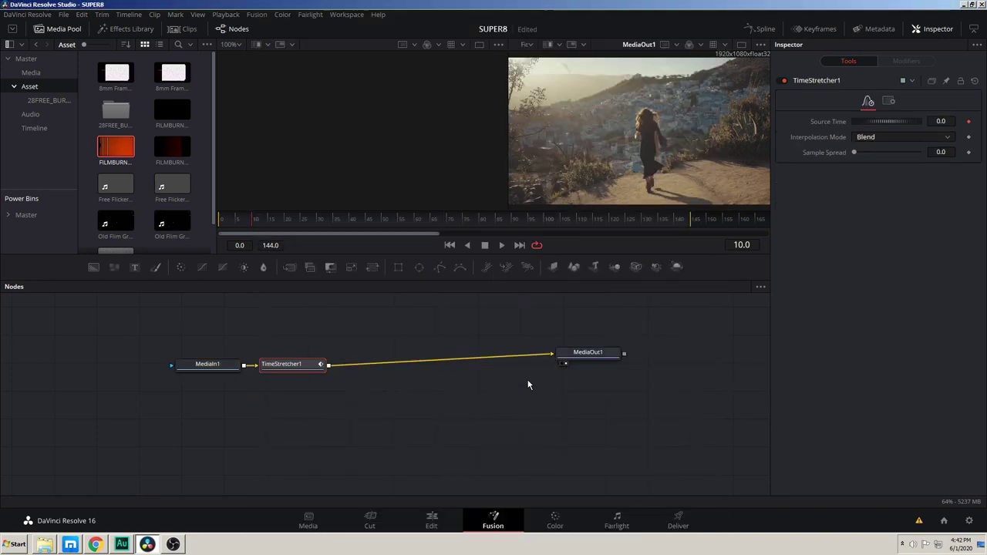
{"action": "left_click_drag", "start_coordinate": [290, 370], "coordinate": [315, 366]}
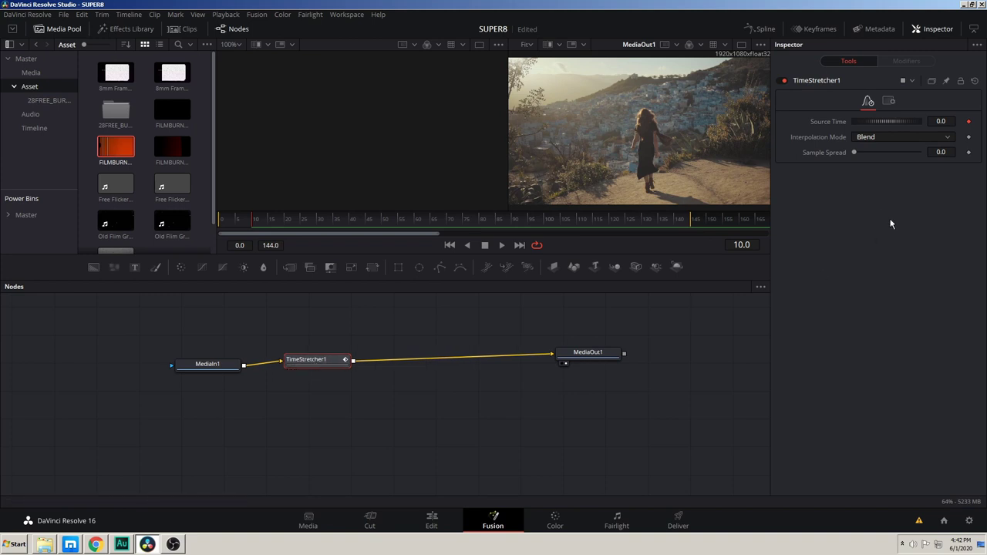
Step: Test a floor(time/4)*4 Source Time expression on TimeStretcher1, then delete the node
{"action": "right_click", "coordinate": [825, 121]}
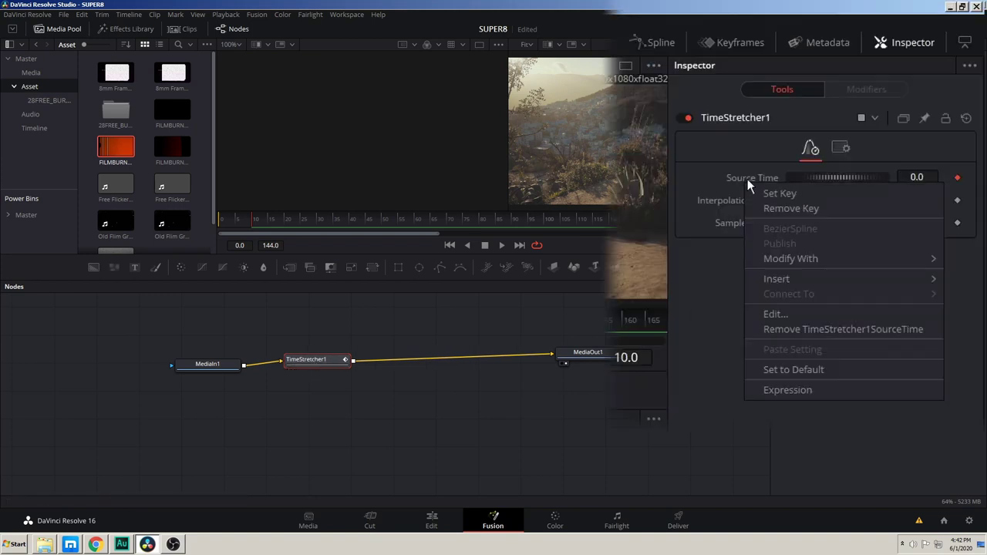
{"action": "left_click", "coordinate": [788, 389]}
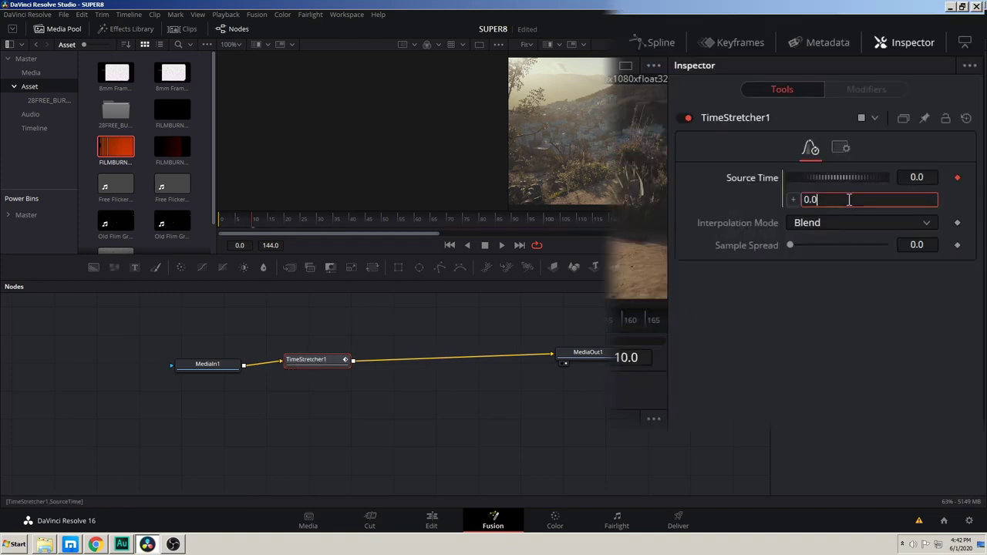
{"action": "type", "text": "fl"}
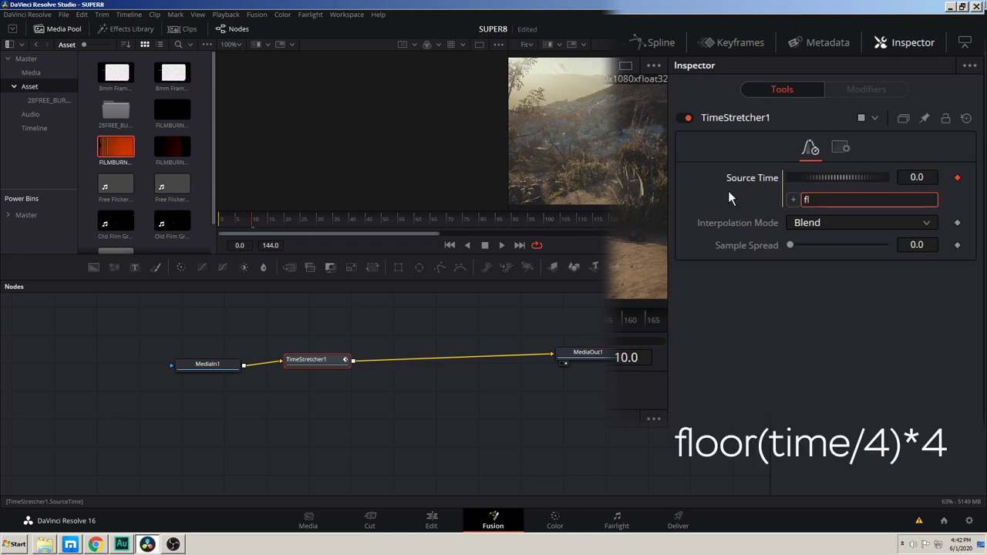
{"action": "type", "text": "oor("}
{"action": "type", "text": "time"}
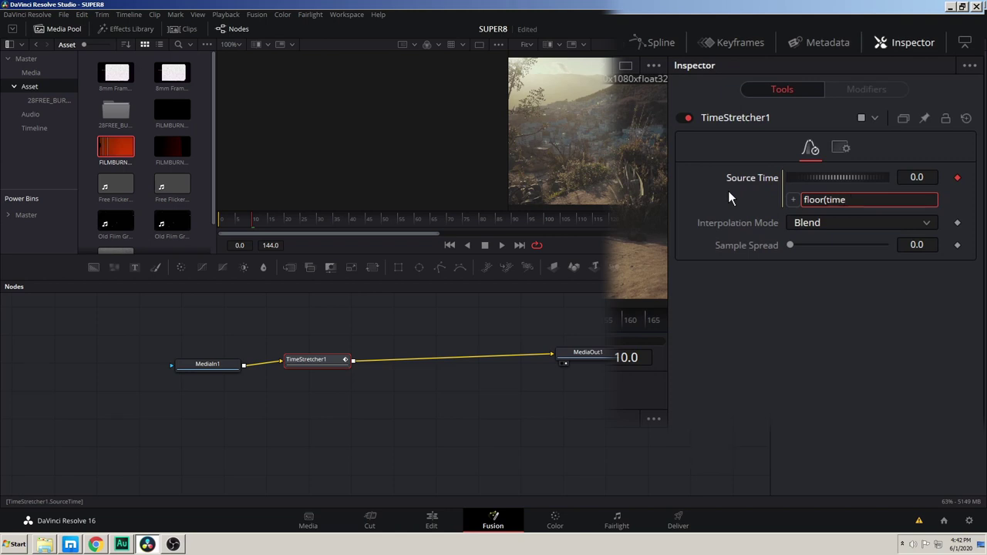
{"action": "type", "text": "/"}
{"action": "type", "text": "4)"}
{"action": "type", "text": "*"}
{"action": "type", "text": "4"}
{"action": "key", "text": "Return"}
{"action": "key", "text": "space"}
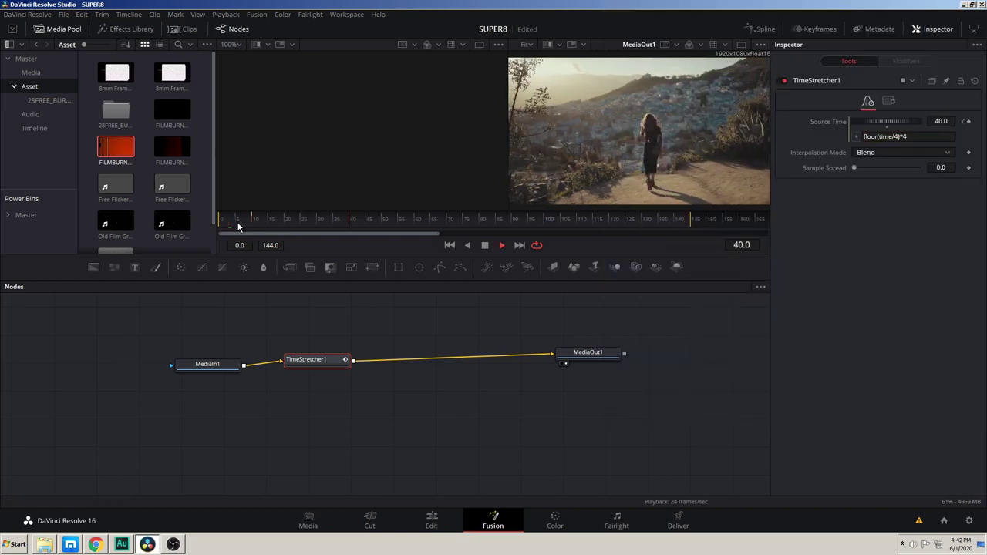
{"action": "left_click_drag", "start_coordinate": [238, 226], "coordinate": [225, 227]}
{"action": "key", "text": "space"}
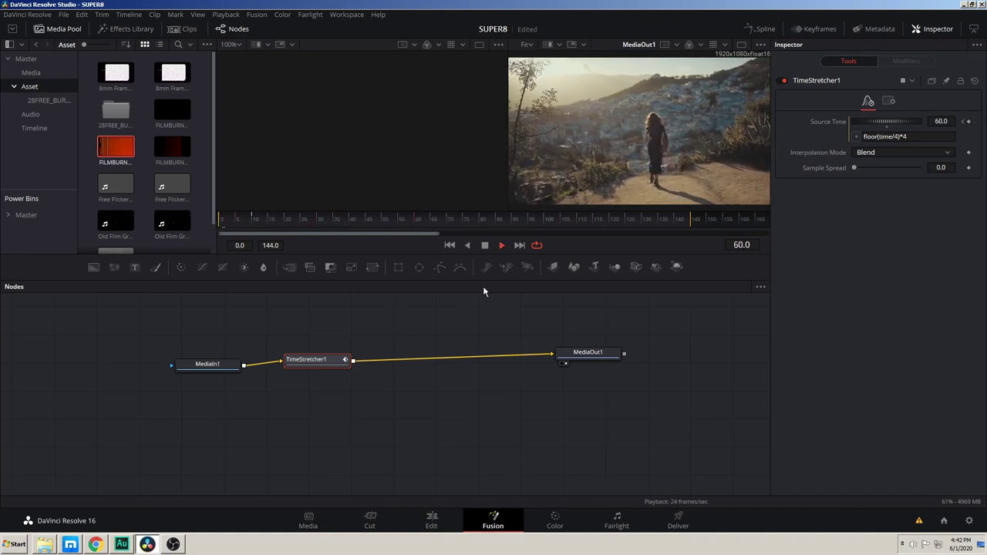
{"action": "key", "text": "space"}
{"action": "key", "text": "Delete"}
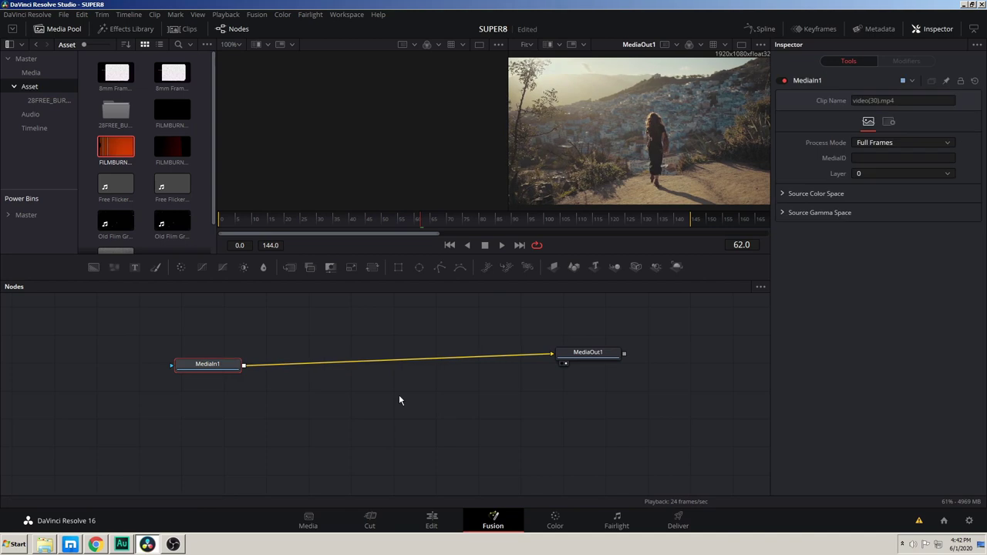
Step: Add a PosterizeTimeEffect node between MediaIn1 and MediaOut1, then return to the Edit page
{"action": "key", "text": "shift+space"}
{"action": "type", "text": "poste"}
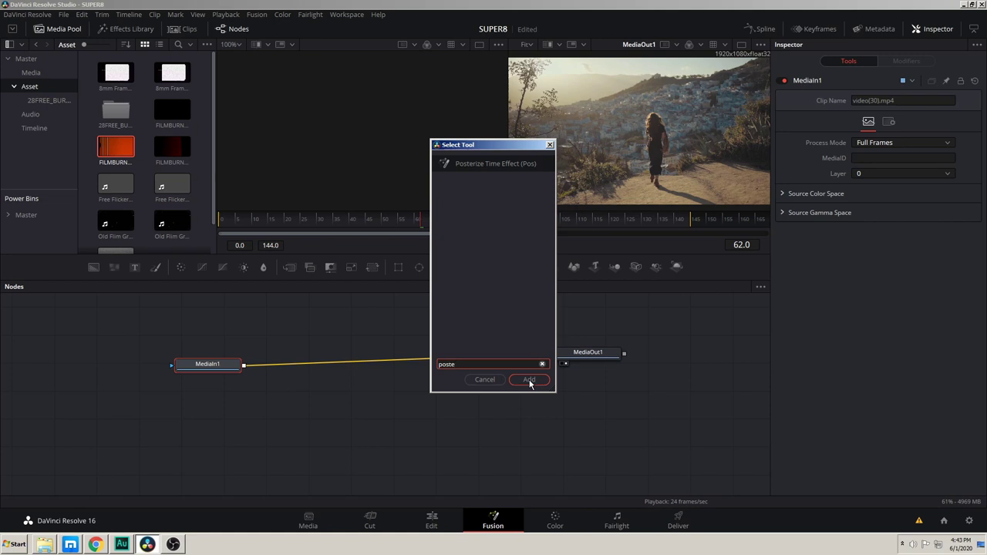
{"action": "left_click", "coordinate": [529, 383]}
{"action": "left_click_drag", "start_coordinate": [300, 367], "coordinate": [320, 367]}
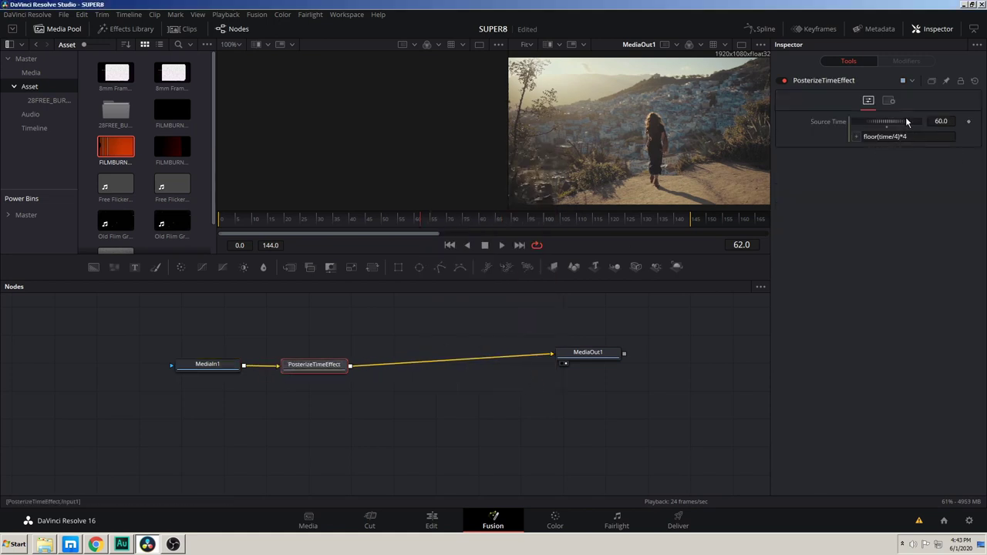
{"action": "key", "text": "shift+4"}
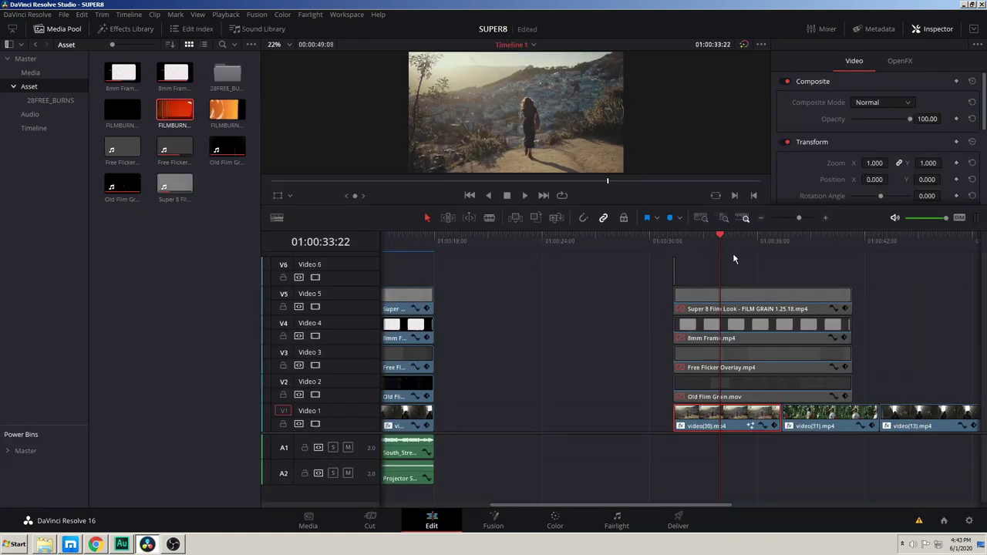
Step: Copy the Projector Sound Effect clip under the second group and save the SUPER8 project
{"action": "left_click_drag", "start_coordinate": [877, 385], "coordinate": [622, 260]}
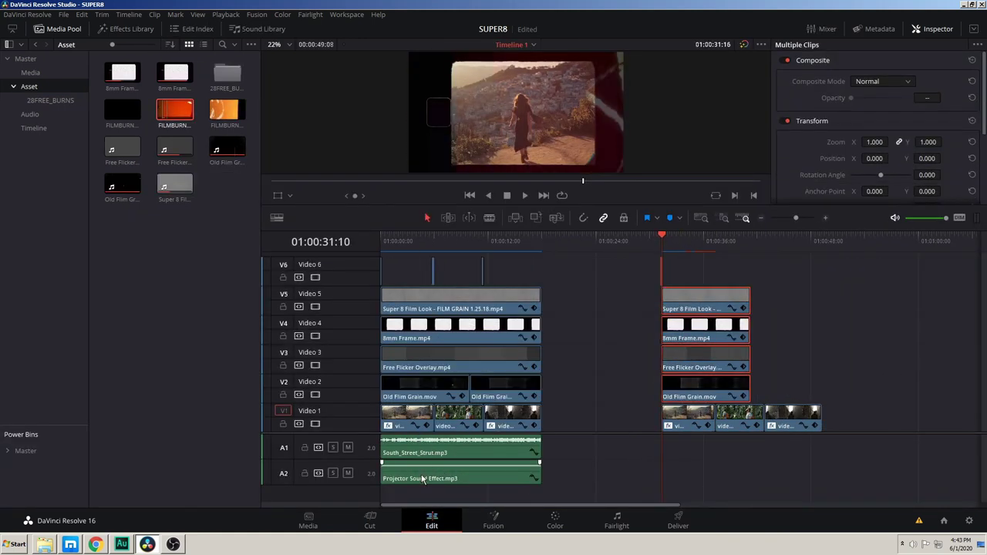
{"action": "left_click_drag", "start_coordinate": [422, 478], "coordinate": [750, 476]}
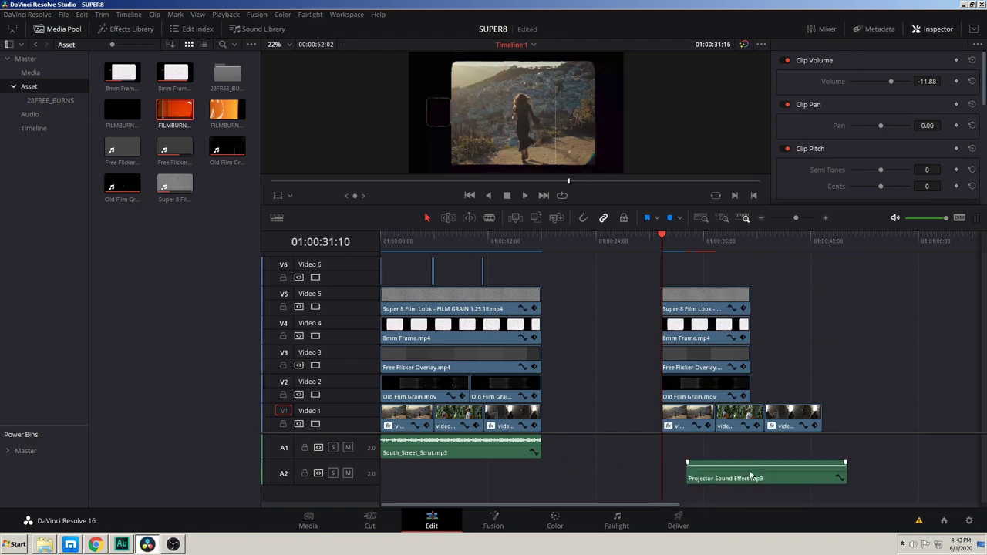
{"action": "key", "text": "ctrl+z"}
{"action": "mouse_move", "coordinate": [471, 478]}
{"action": "left_mouse_down"}
{"action": "mouse_move", "coordinate": [745, 478]}
{"action": "mouse_move", "coordinate": [727, 479]}
{"action": "left_mouse_up"}
{"action": "key", "text": "ctrl+equal"}
{"action": "key", "text": "ctrl+equal"}
{"action": "key", "text": "ctrl+minus"}
{"action": "key", "text": "ctrl+minus"}
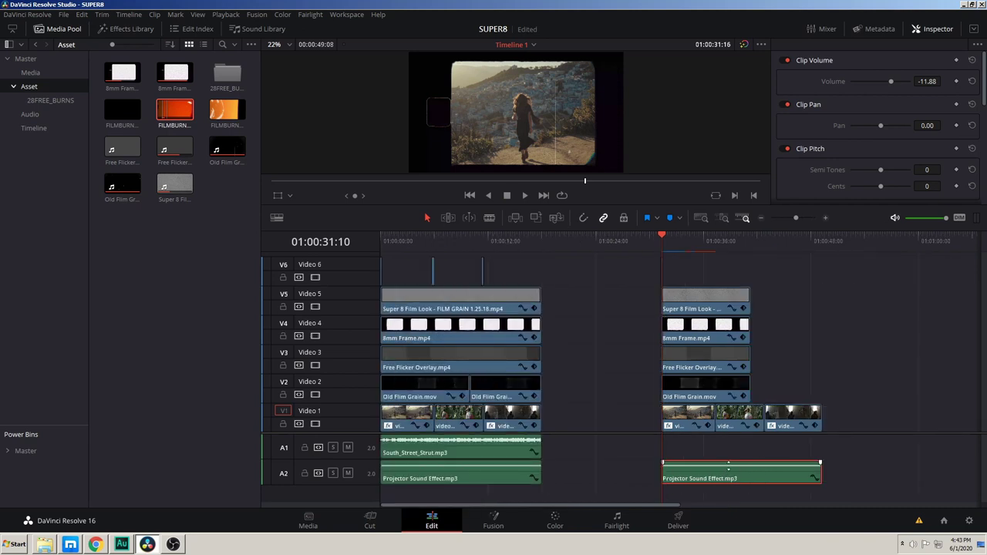
{"action": "key", "text": "ctrl+s"}
Step: Copy South_Street_Strut under the second group and check both audio copies' volume
{"action": "key", "text": "ctrl+minus"}
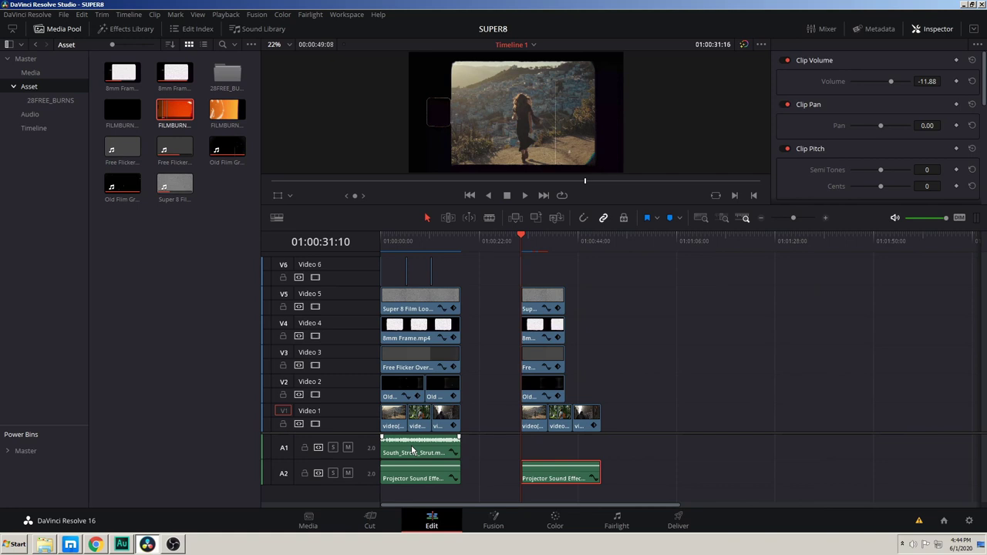
{"action": "key", "text": "ctrl+equal"}
{"action": "key", "text": "ctrl+minus"}
{"action": "left_click_drag", "start_coordinate": [420, 452], "coordinate": [567, 446], "text": "alt"}
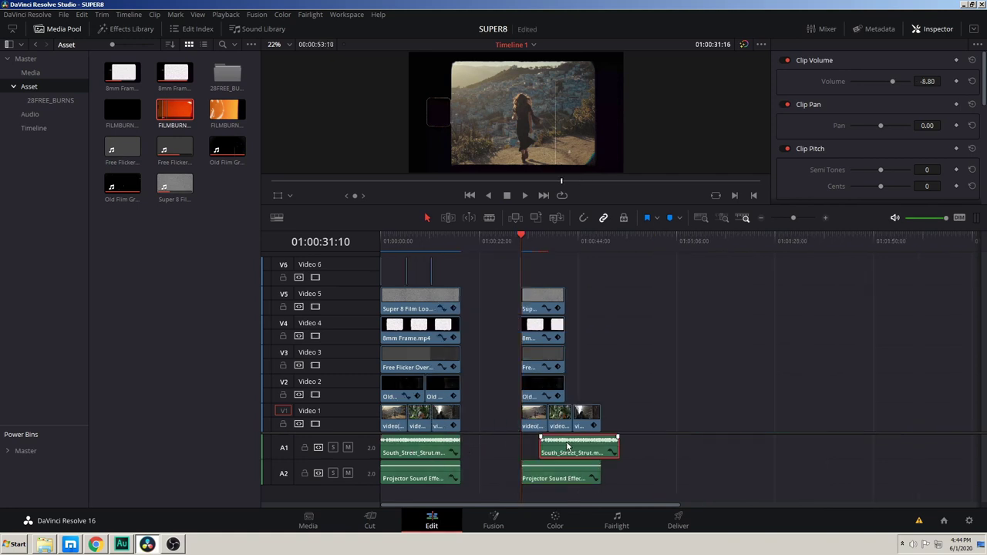
{"action": "key", "text": "ctrl+equal"}
{"action": "key", "text": "ctrl+equal"}
{"action": "key", "text": "ctrl+equal"}
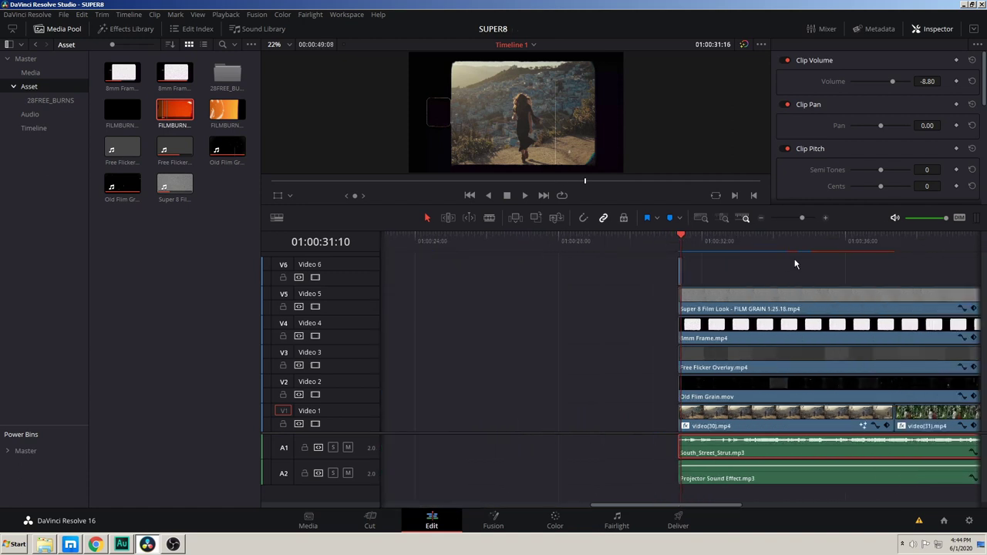
{"action": "left_click", "coordinate": [731, 481]}
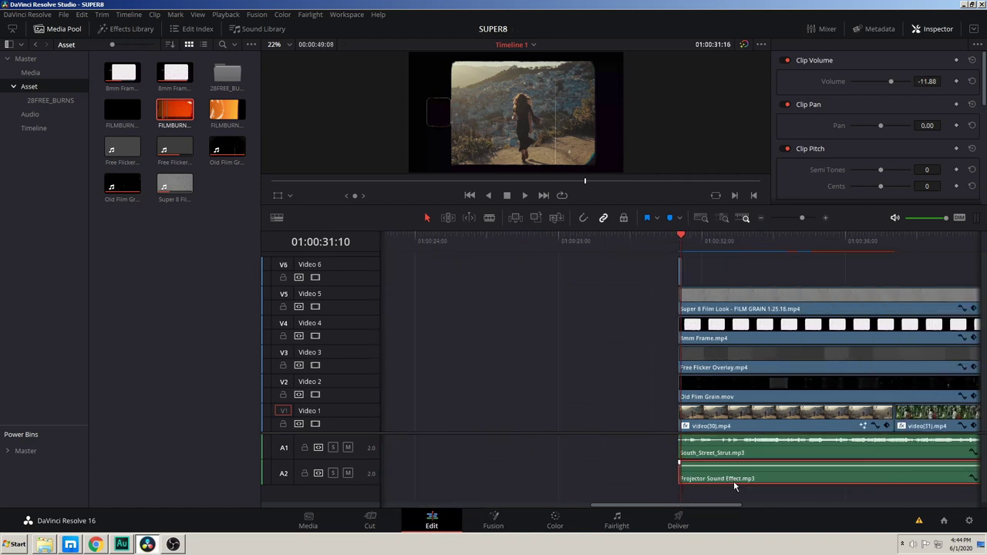
{"action": "key", "text": "ctrl+minus"}
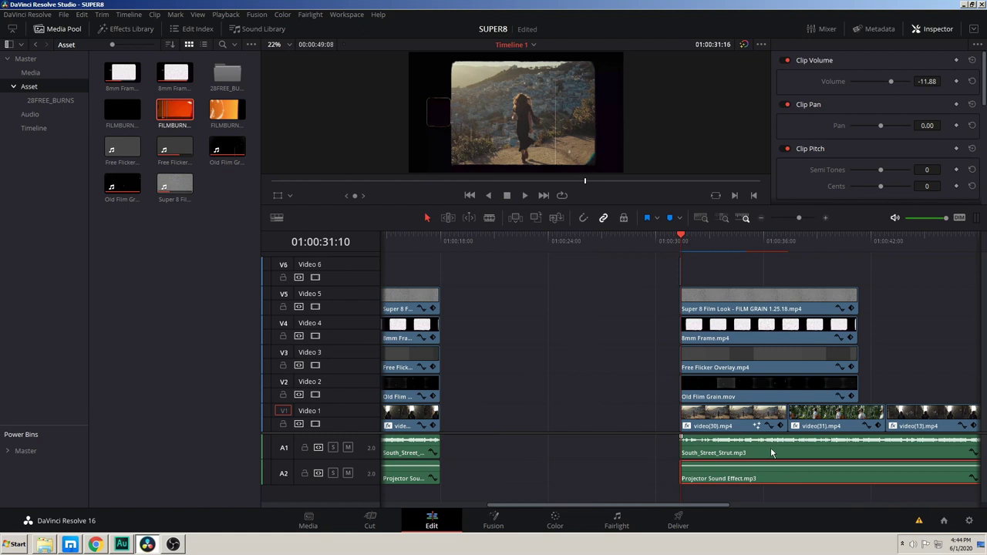
{"action": "left_click", "coordinate": [770, 450]}
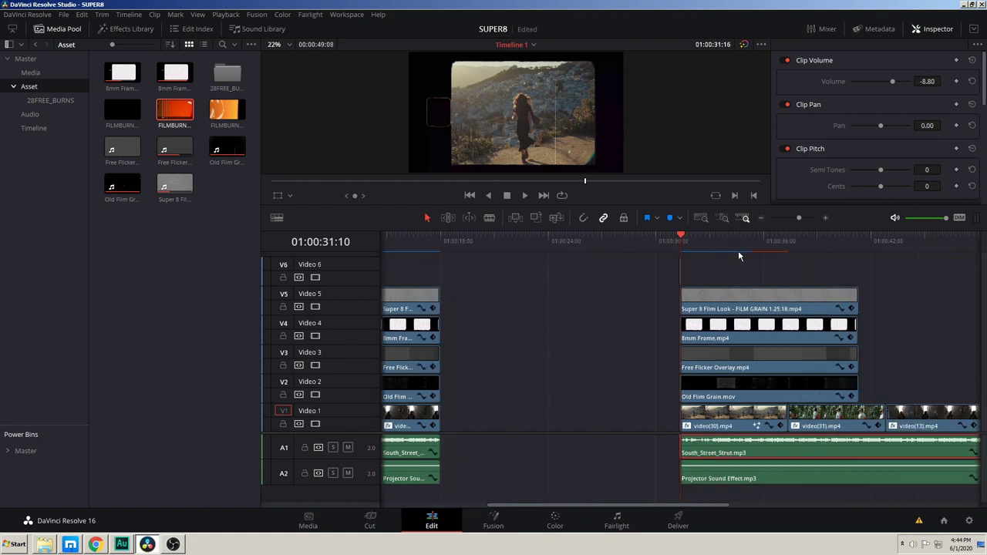
{"action": "left_click", "coordinate": [739, 243]}
{"action": "left_click", "coordinate": [684, 244]}
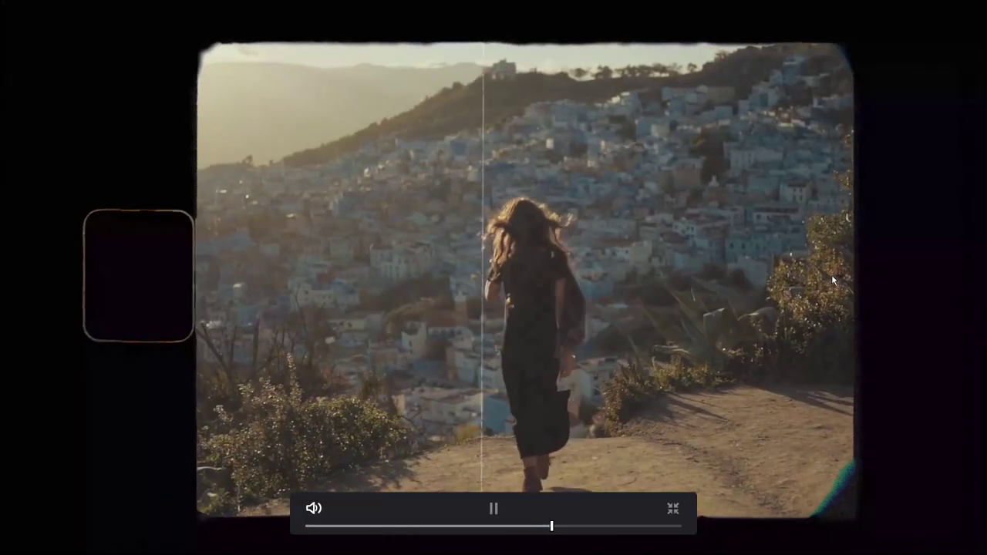
{"action": "key", "text": "Escape"}
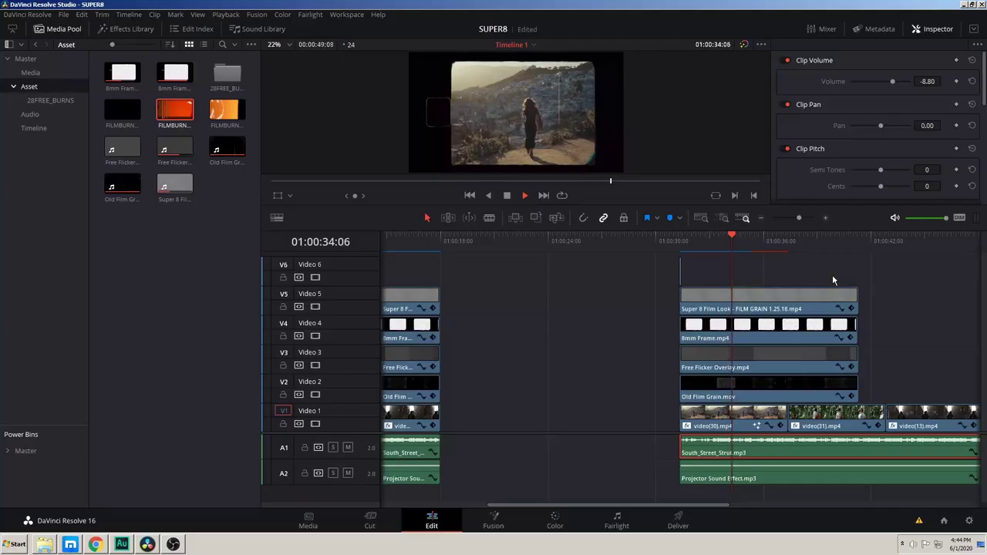
{"action": "key", "text": "space"}
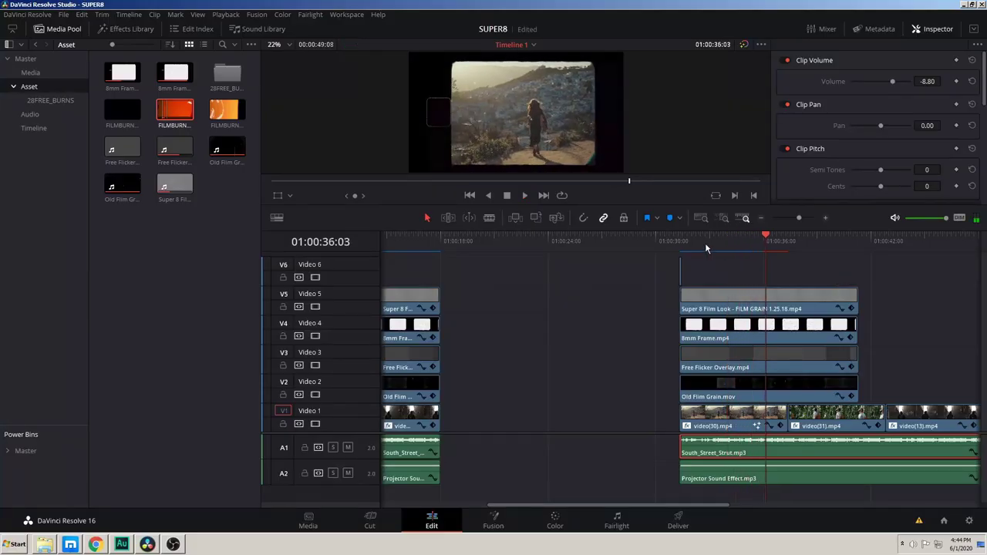
{"action": "left_click_drag", "start_coordinate": [678, 240], "coordinate": [690, 241]}
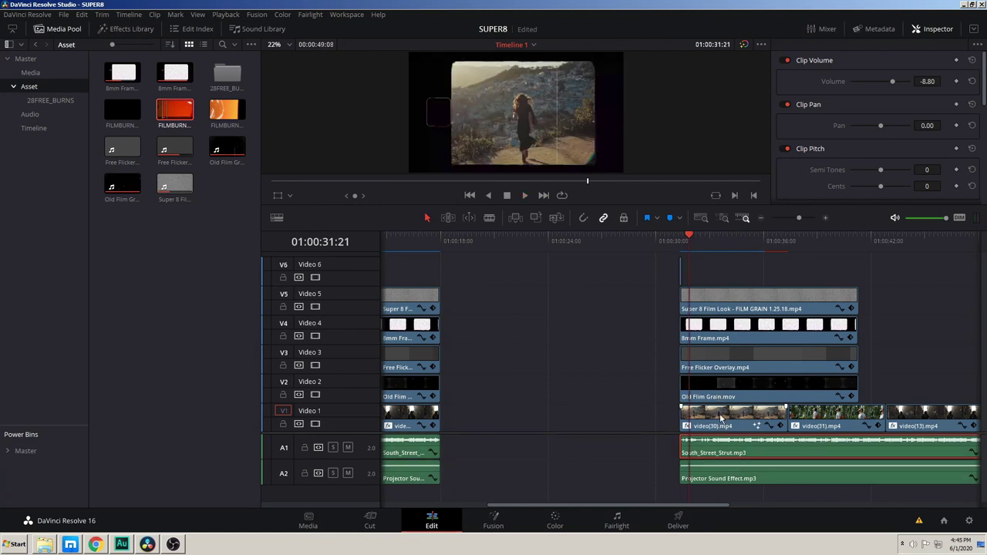
{"action": "left_click", "coordinate": [721, 415]}
{"action": "left_click", "coordinate": [690, 244]}
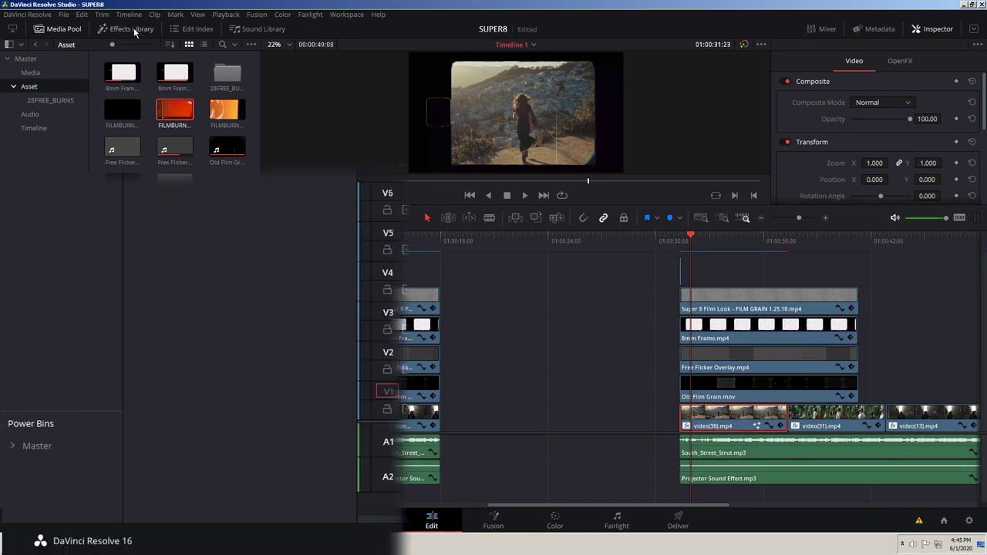
Step: Find Gaussian Blur in the Effects Library and apply it to video(30).mp4
{"action": "left_click", "coordinate": [134, 30]}
{"action": "left_click", "coordinate": [109, 255]}
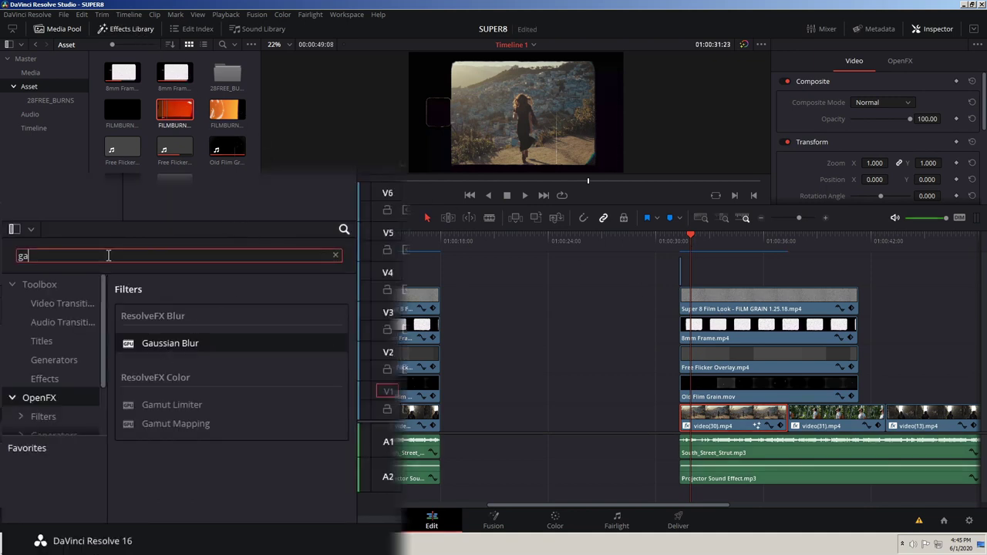
{"action": "key", "text": "BackSpace"}
{"action": "key", "text": "BackSpace"}
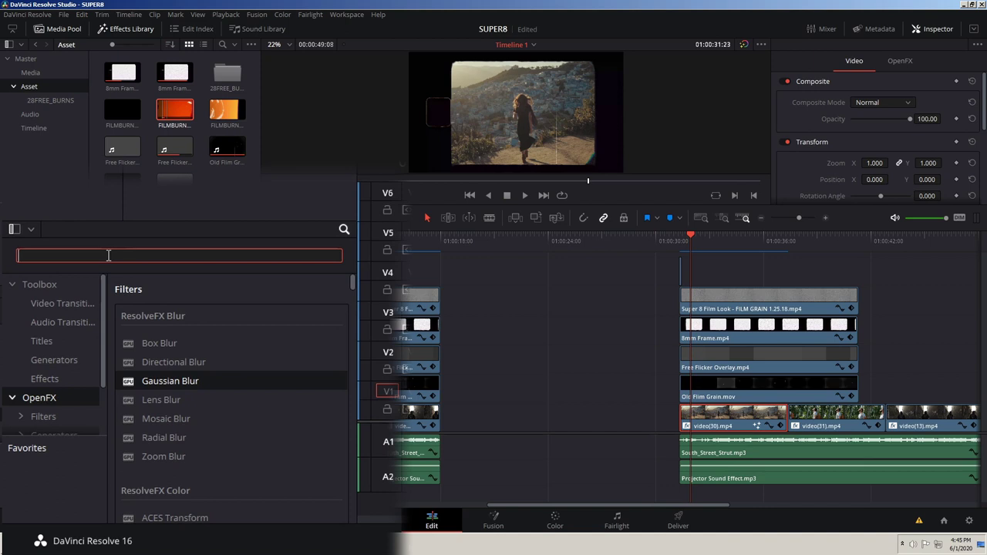
{"action": "type", "text": "gau"}
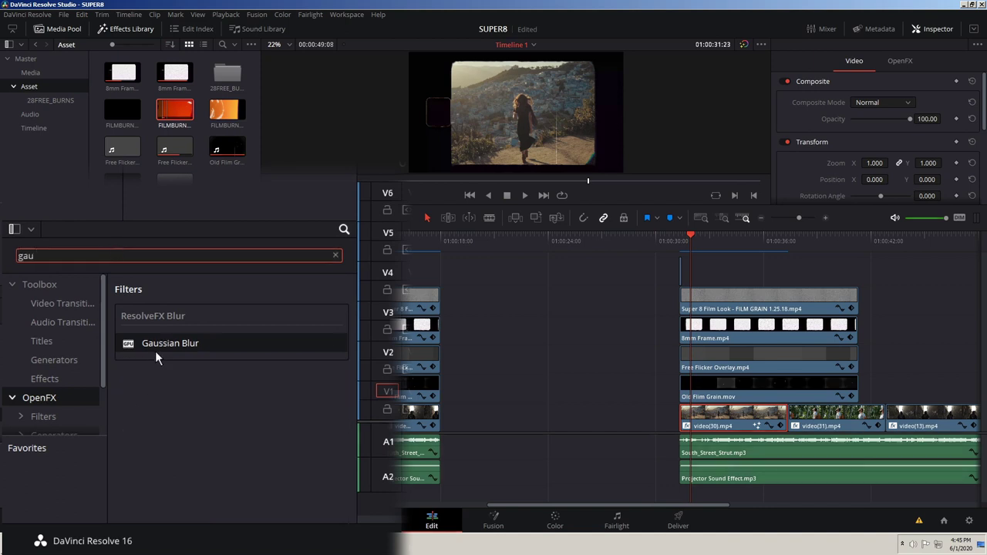
{"action": "left_click_drag", "start_coordinate": [155, 350], "coordinate": [738, 417]}
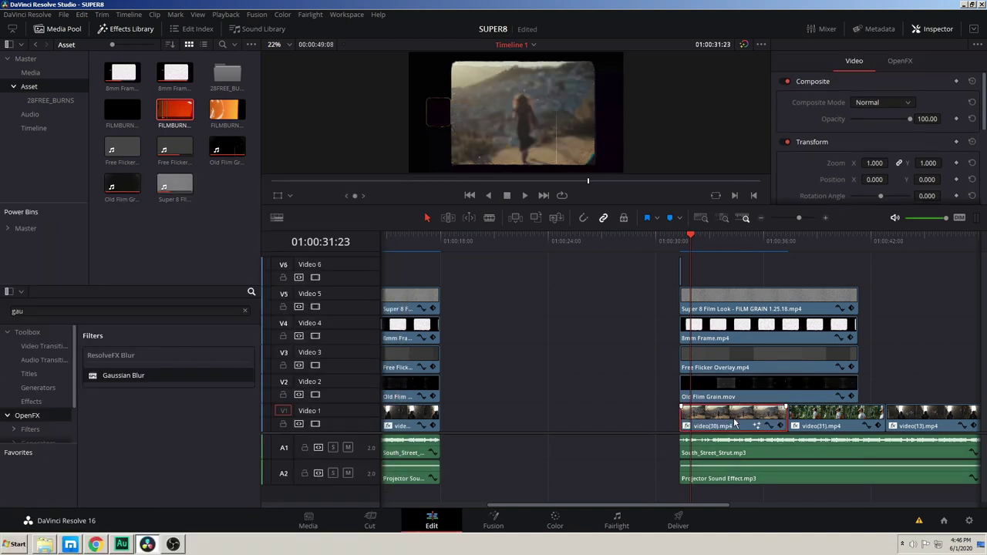
Step: Lower the Gaussian Blur horizontal and vertical strength to 0.093 and preview the softened clip
{"action": "left_click", "coordinate": [888, 63]}
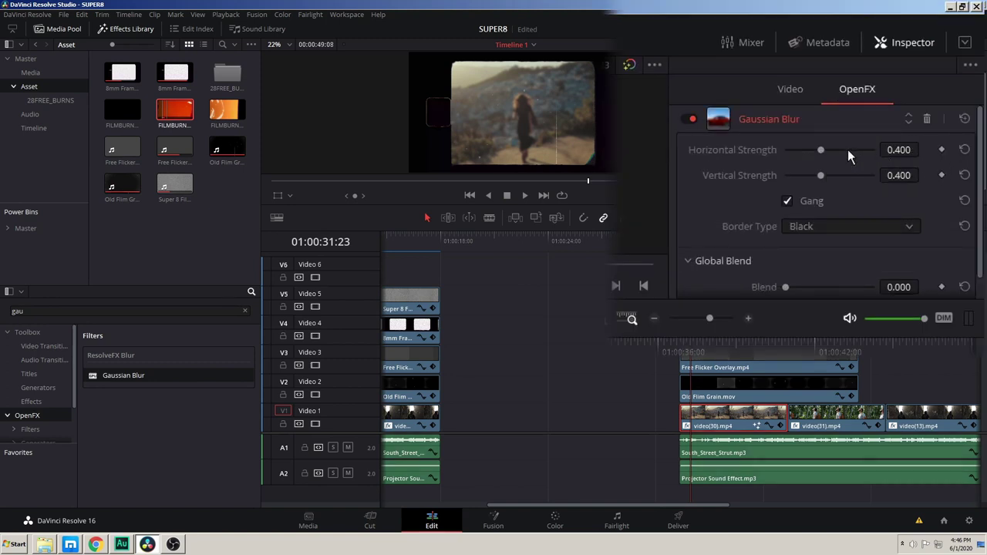
{"action": "left_click_drag", "start_coordinate": [817, 151], "coordinate": [794, 153]}
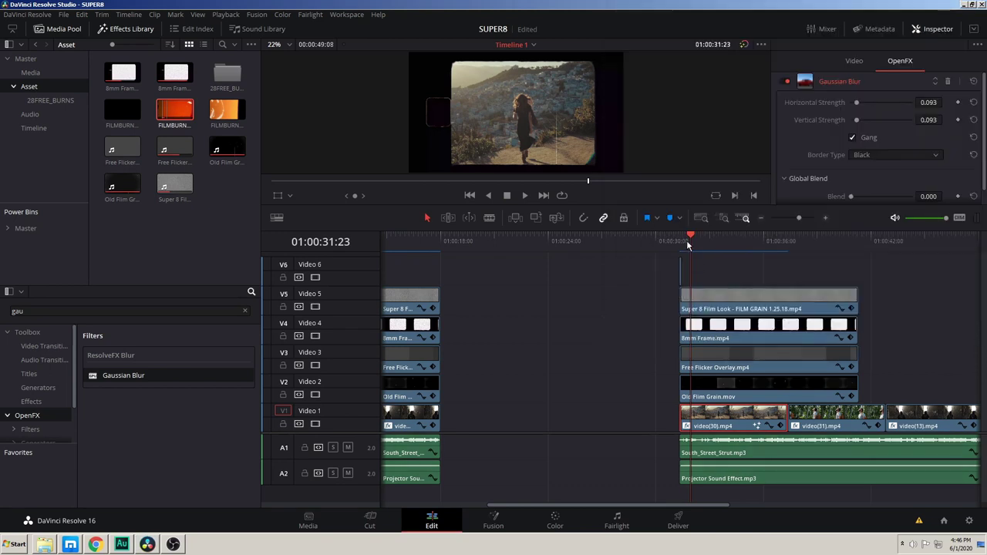
{"action": "left_click_drag", "start_coordinate": [688, 240], "coordinate": [751, 236]}
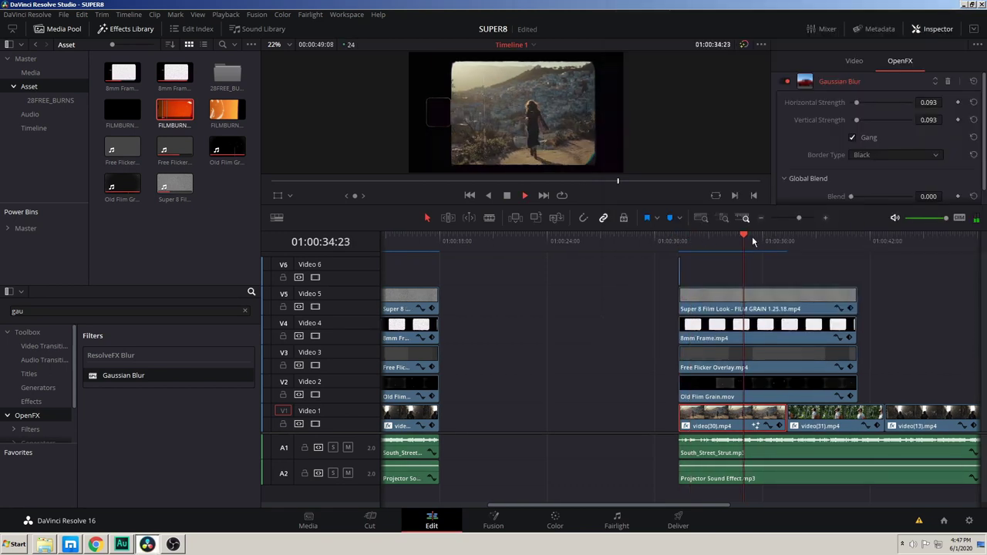
{"action": "key", "text": "shift+z"}
{"action": "left_click", "coordinate": [424, 242]}
{"action": "left_click_drag", "start_coordinate": [398, 242], "coordinate": [330, 245]}
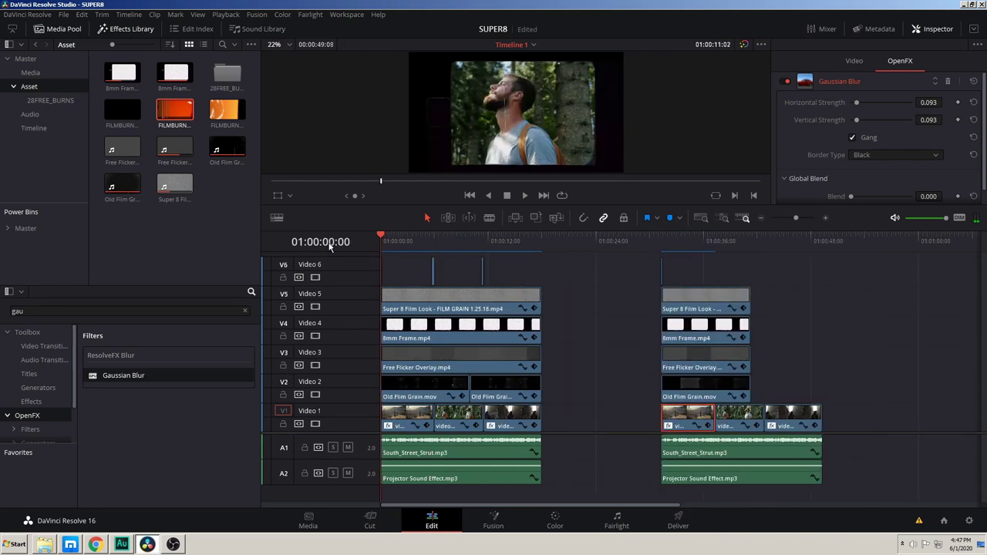